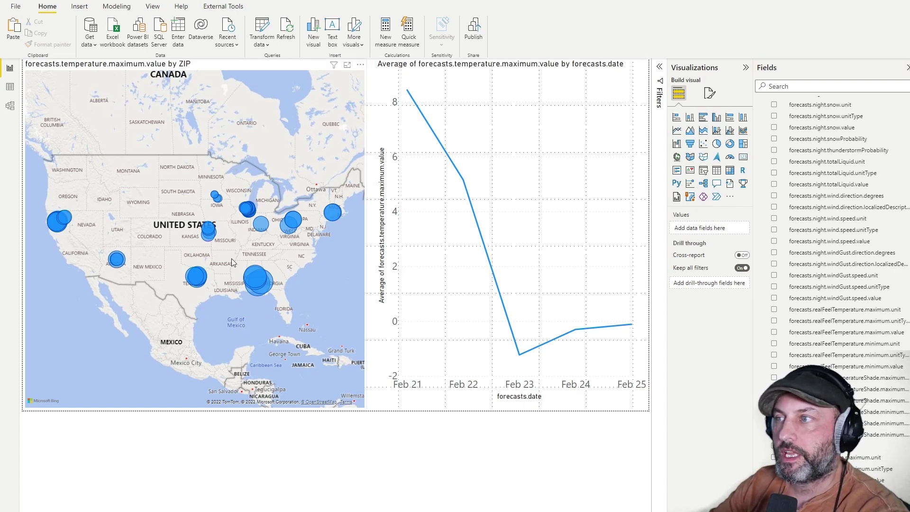
Cross-filter the max temperature chart to the southeastern, Indiana, Ohio, Illinois, California and Texas map locations.
{"action": "left_click", "coordinate": [255, 277]}
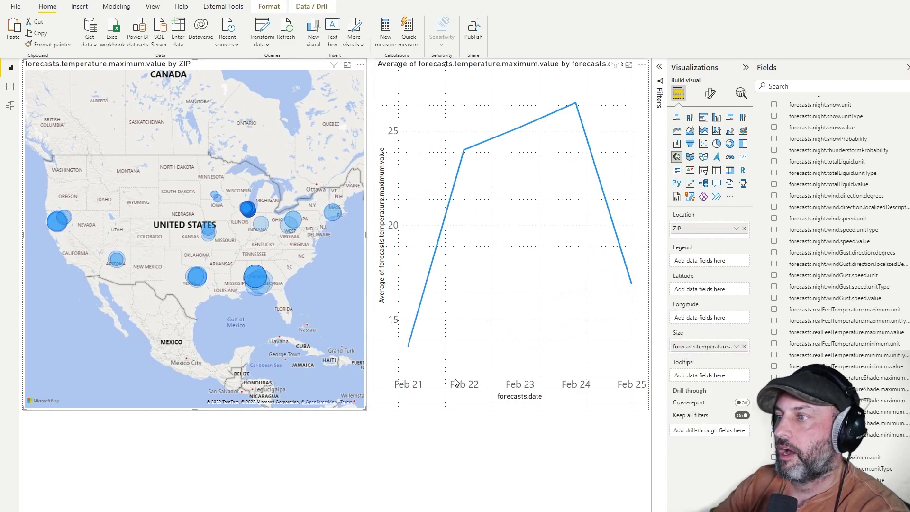
{"action": "mouse_move", "coordinate": [614, 375]}
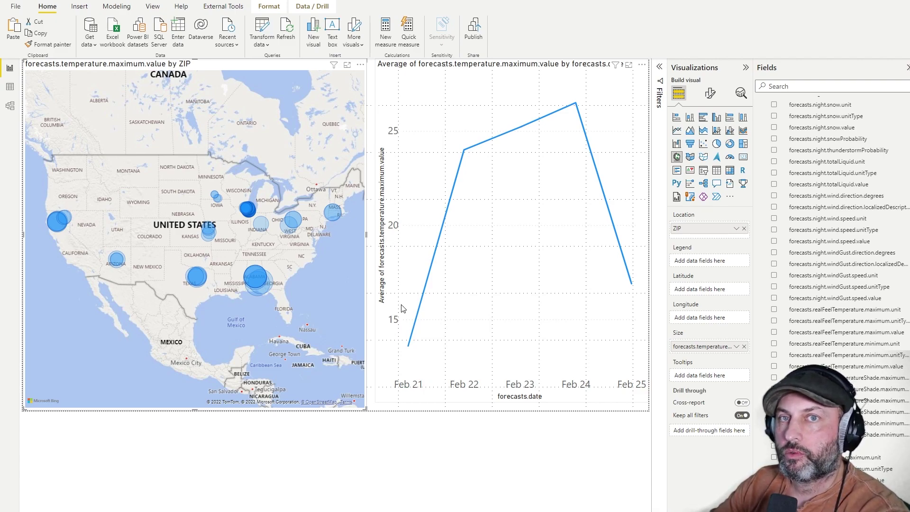
{"action": "left_click", "coordinate": [260, 223]}
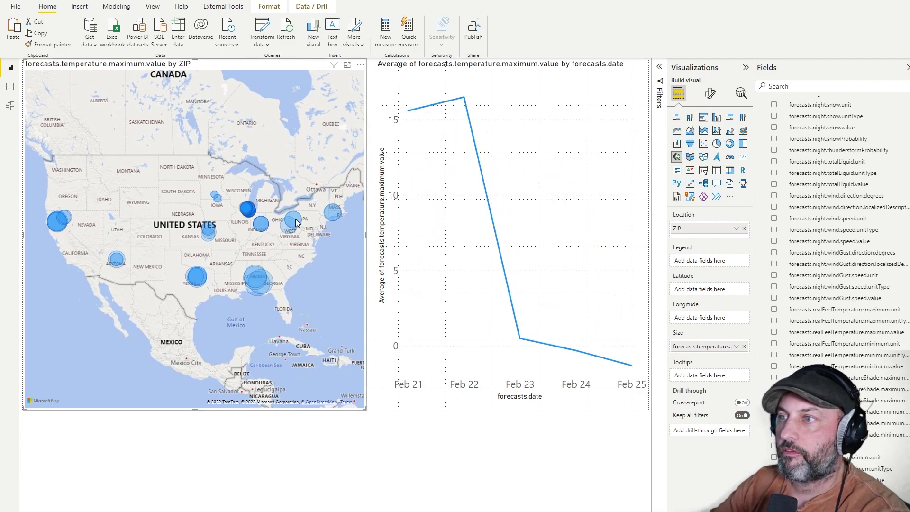
{"action": "left_click", "coordinate": [296, 221]}
{"action": "left_click", "coordinate": [248, 210]}
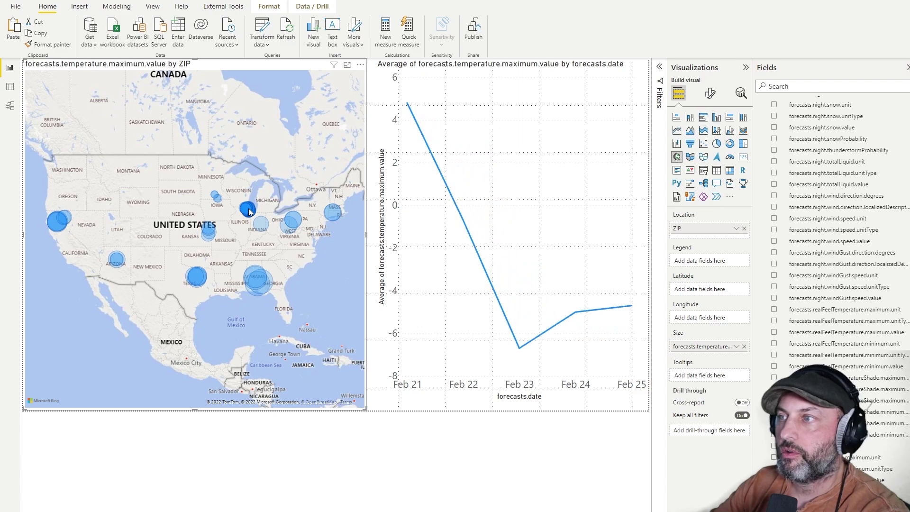
{"action": "left_click", "coordinate": [55, 228]}
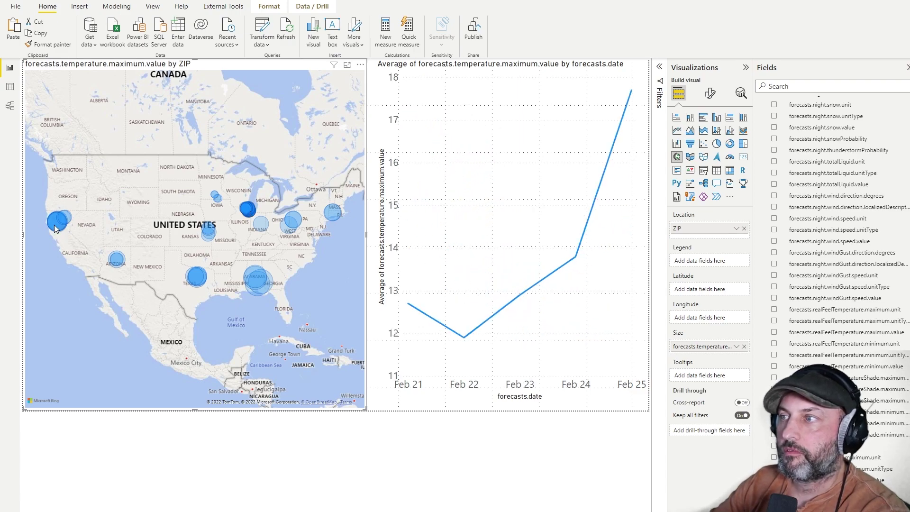
{"action": "left_click", "coordinate": [194, 278]}
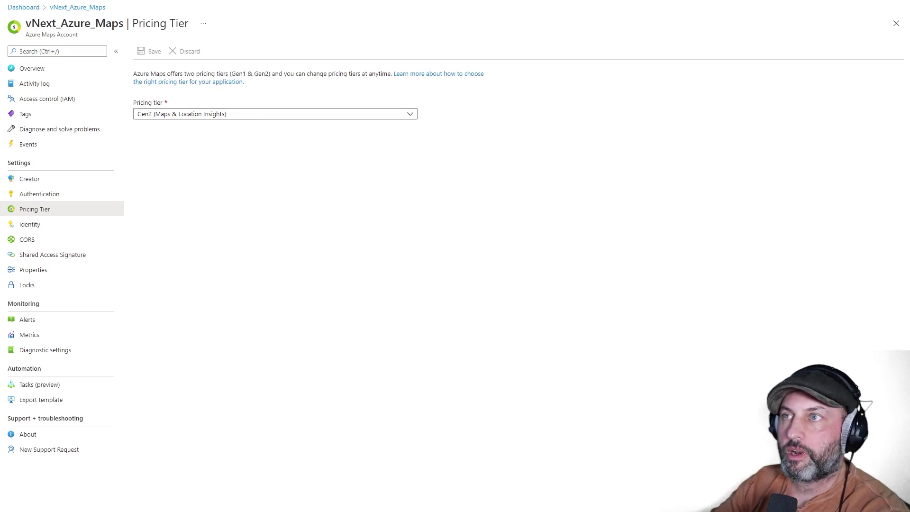
Leave the Gen2 pricing tier page for the Azure Maps Weather API documentation.
{"action": "key", "text": "ctrl+Tab"}
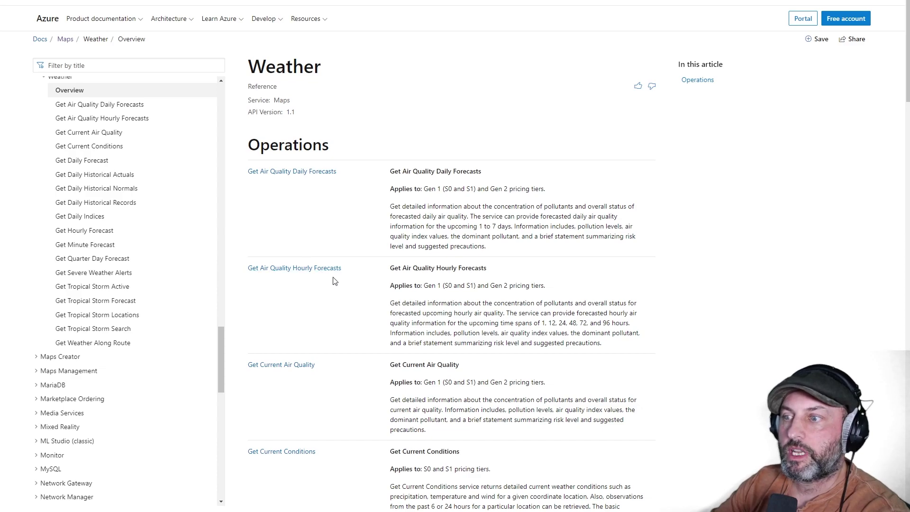
Open the Get Daily Forecast page from the Weather operations list.
{"action": "scroll", "coordinate": [340, 283], "scroll_direction": "down", "scroll_amount": 3}
{"action": "scroll", "coordinate": [339, 283], "scroll_direction": "down", "scroll_amount": 3}
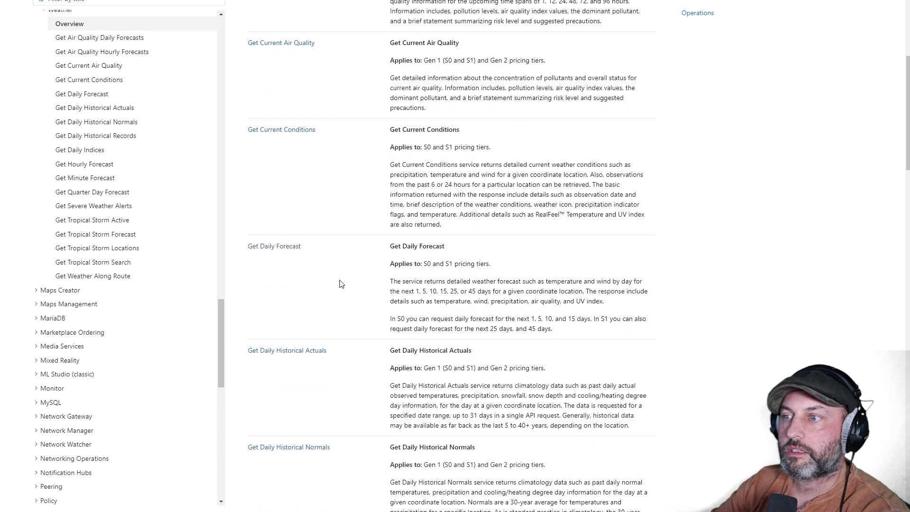
{"action": "left_click", "coordinate": [282, 254]}
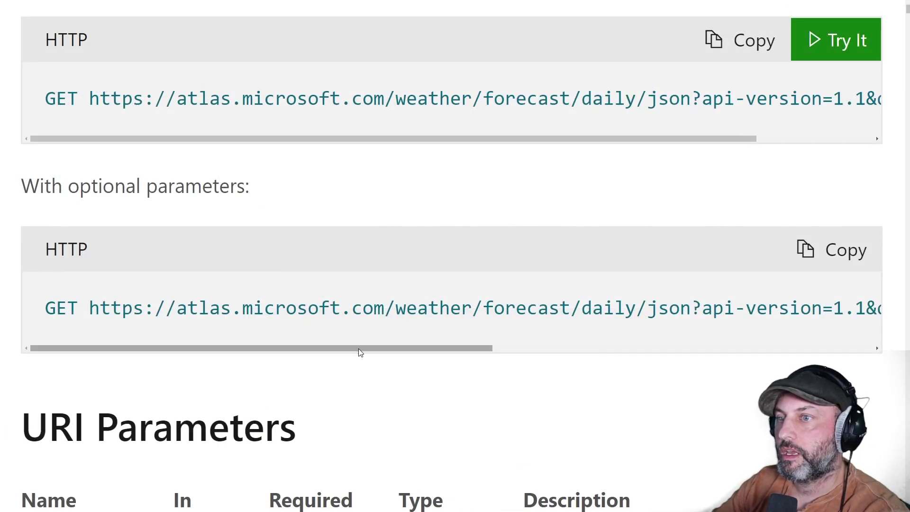
Read through the Get Daily Forecast URI parameters, including query and the duration values.
{"action": "left_click_drag", "start_coordinate": [359, 349], "coordinate": [335, 364]}
{"action": "scroll", "coordinate": [351, 389], "scroll_direction": "down", "scroll_amount": 5}
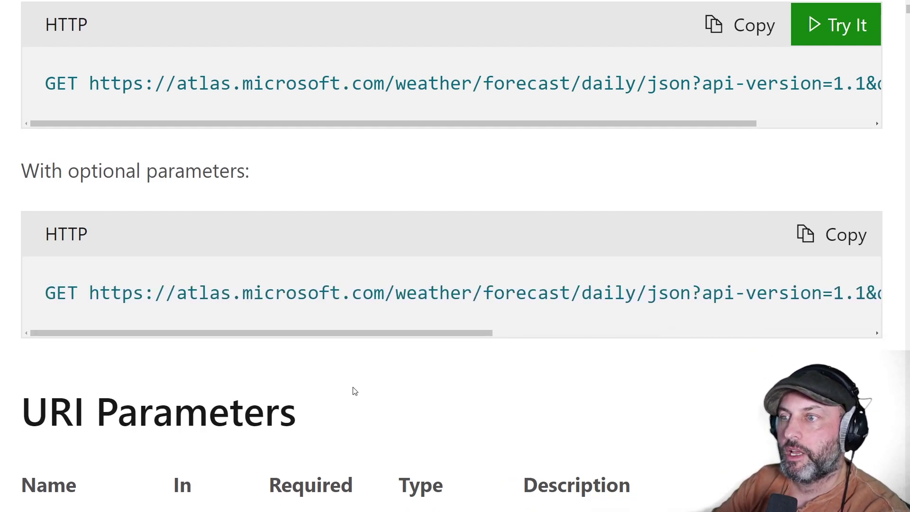
{"action": "scroll", "coordinate": [355, 390], "scroll_direction": "down", "scroll_amount": 3}
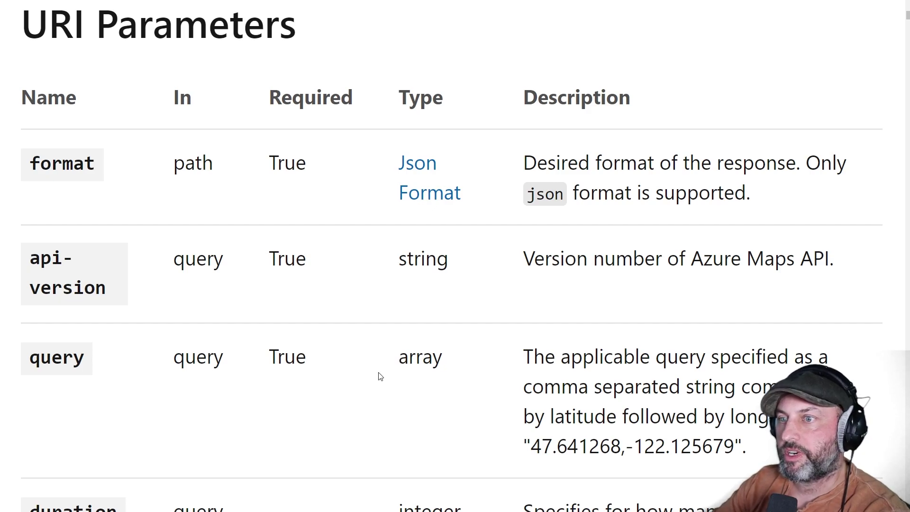
{"action": "scroll", "coordinate": [263, 292], "scroll_direction": "down", "scroll_amount": 2}
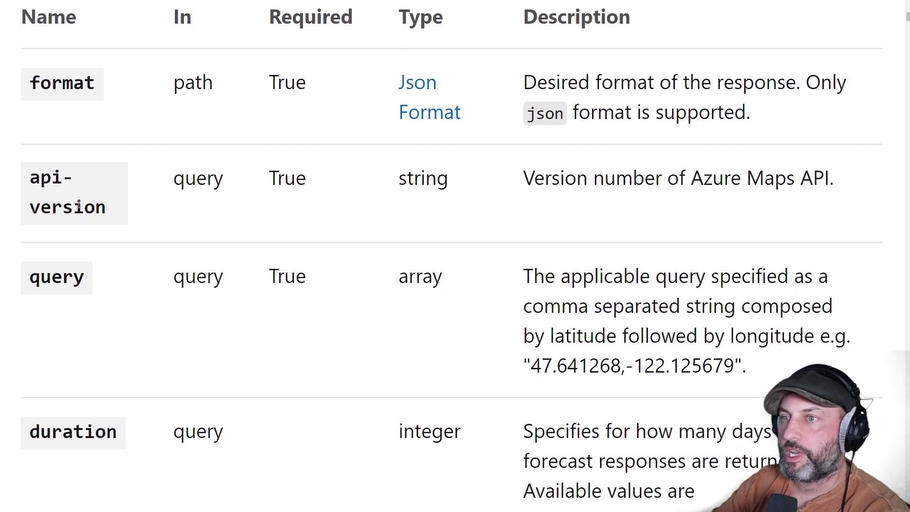
{"action": "scroll", "coordinate": [607, 371], "scroll_direction": "down", "scroll_amount": 4}
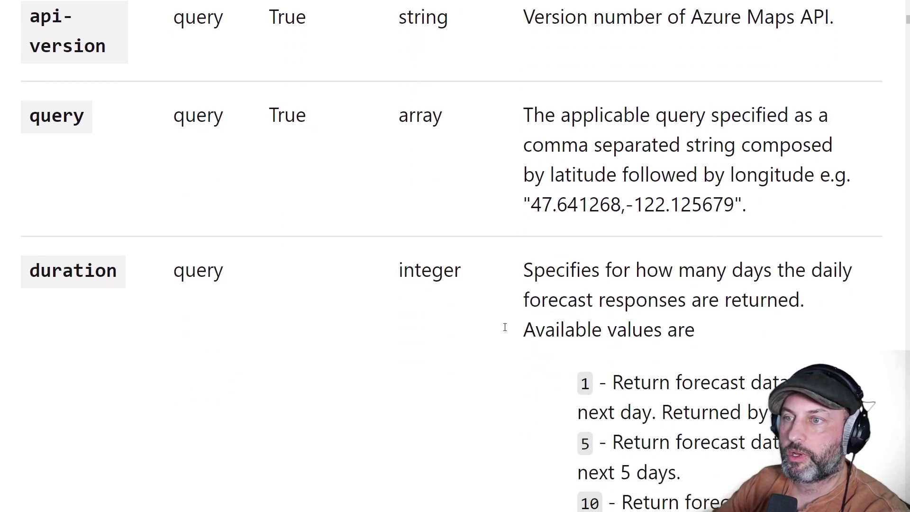
{"action": "scroll", "coordinate": [449, 377], "scroll_direction": "down", "scroll_amount": 4}
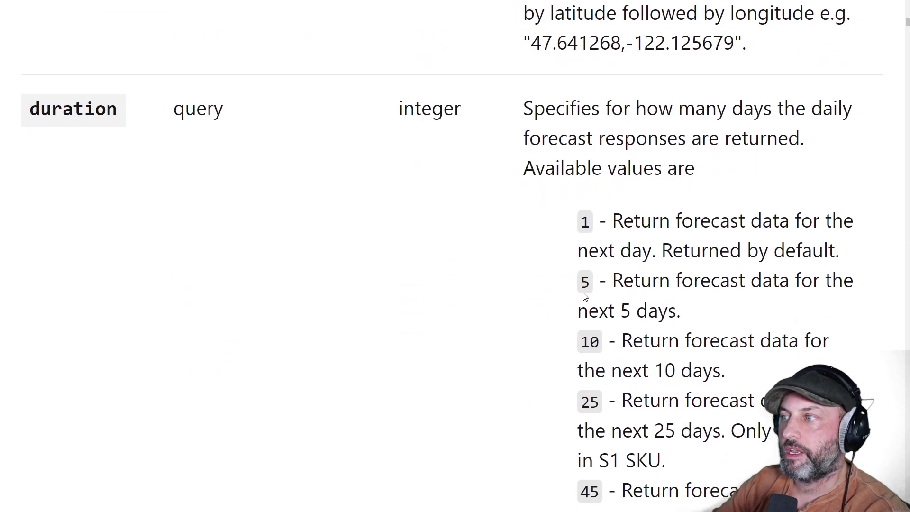
{"action": "scroll", "coordinate": [611, 429], "scroll_direction": "down", "scroll_amount": 6}
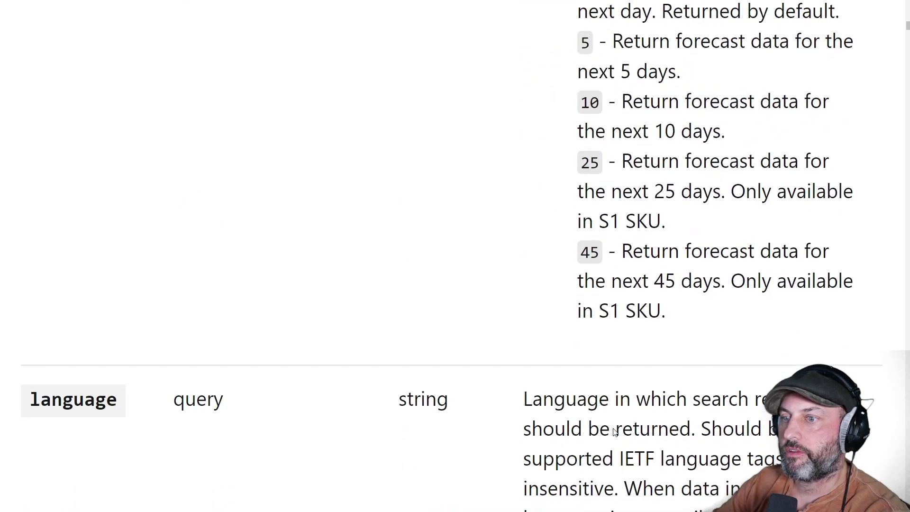
{"action": "scroll", "coordinate": [614, 431], "scroll_direction": "down", "scroll_amount": 10}
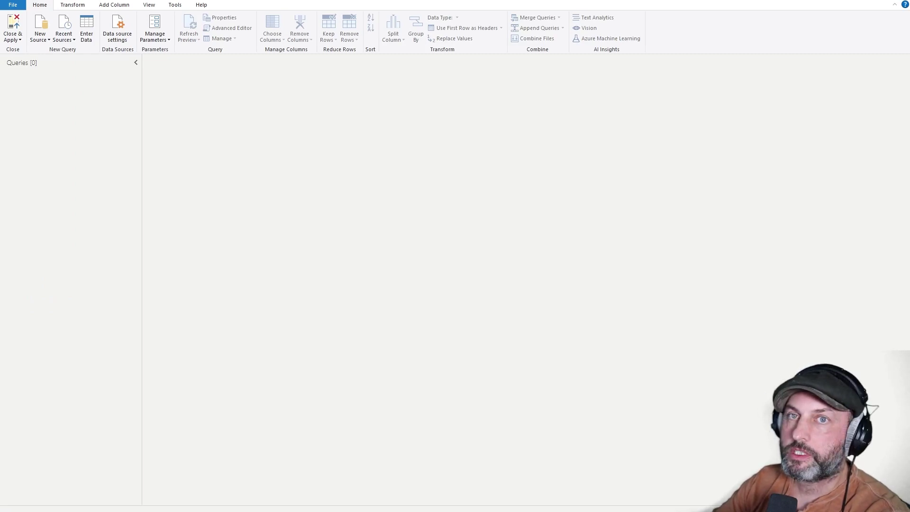
Add a new Web data source from the New Source list.
{"action": "left_click", "coordinate": [43, 42]}
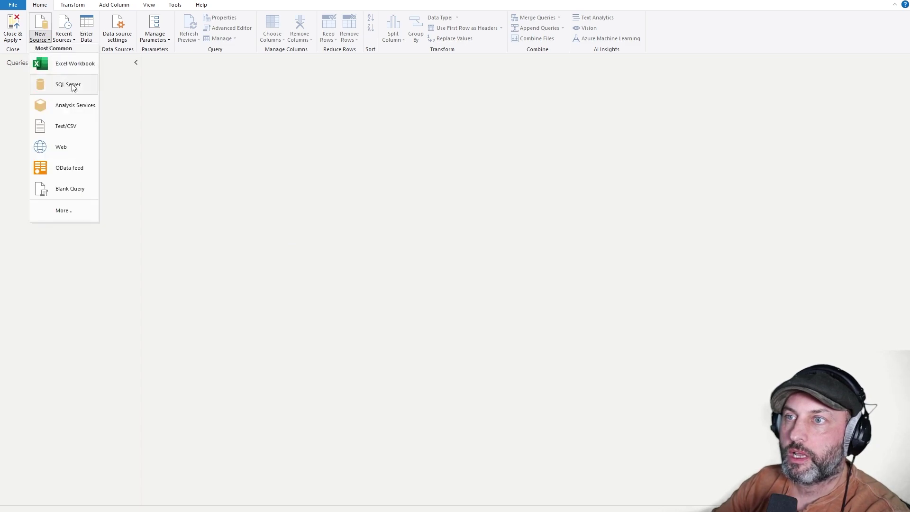
{"action": "left_click", "coordinate": [67, 149]}
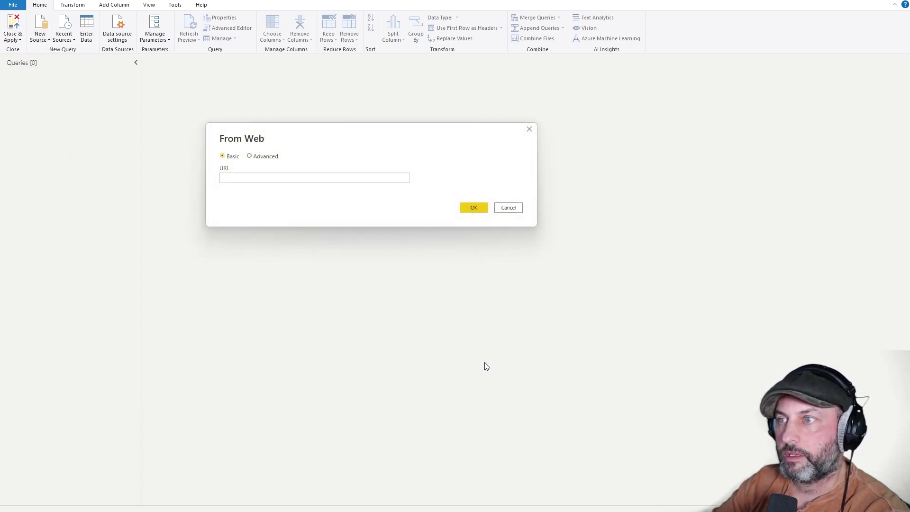
Use Advanced URL parts in From Web and take the daily forecast endpoint address.
{"action": "left_click", "coordinate": [267, 158]}
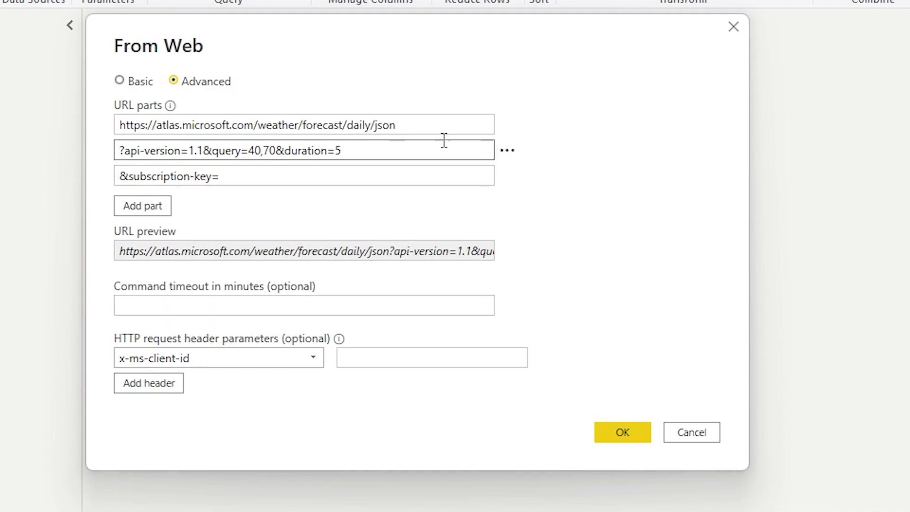
{"action": "left_click", "coordinate": [432, 129]}
{"action": "left_click_drag", "start_coordinate": [432, 129], "coordinate": [148, 130]}
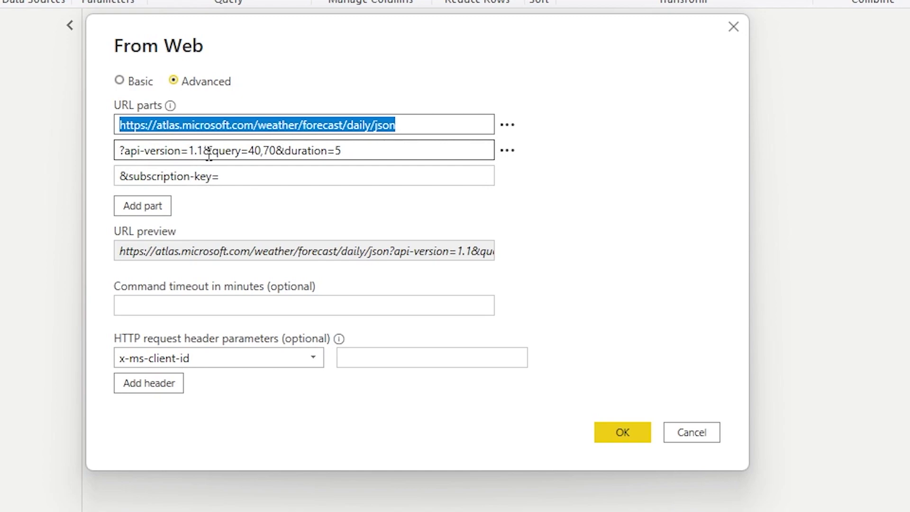
Take the ?api-version=1.1, query=40,70, duration=5 and &subscription-key= URL parts.
{"action": "left_click_drag", "start_coordinate": [202, 151], "coordinate": [120, 150]}
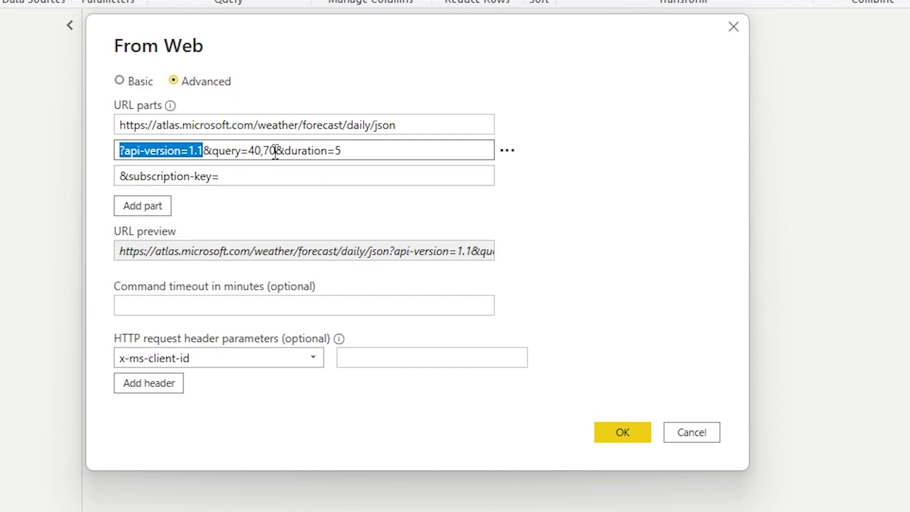
{"action": "left_click_drag", "start_coordinate": [275, 150], "coordinate": [213, 151]}
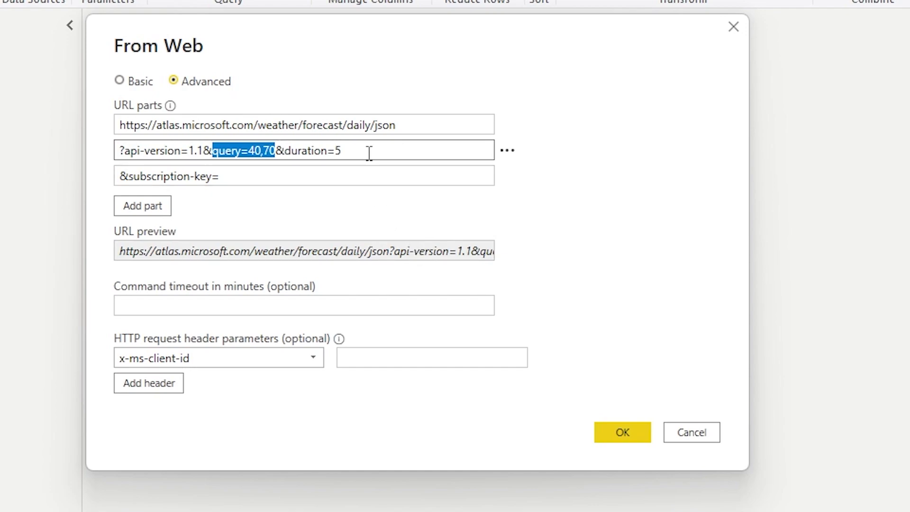
{"action": "left_click", "coordinate": [351, 151]}
{"action": "double_click", "coordinate": [319, 150]}
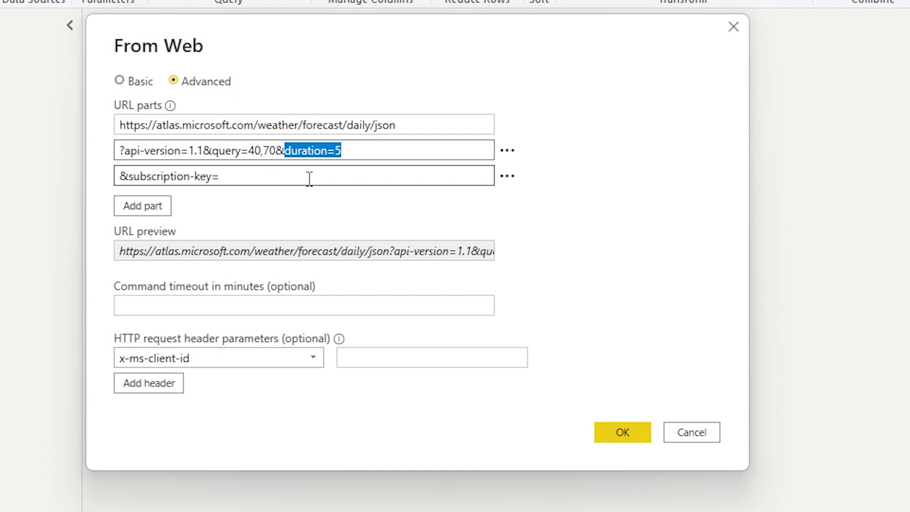
{"action": "left_click_drag", "start_coordinate": [309, 179], "coordinate": [103, 186]}
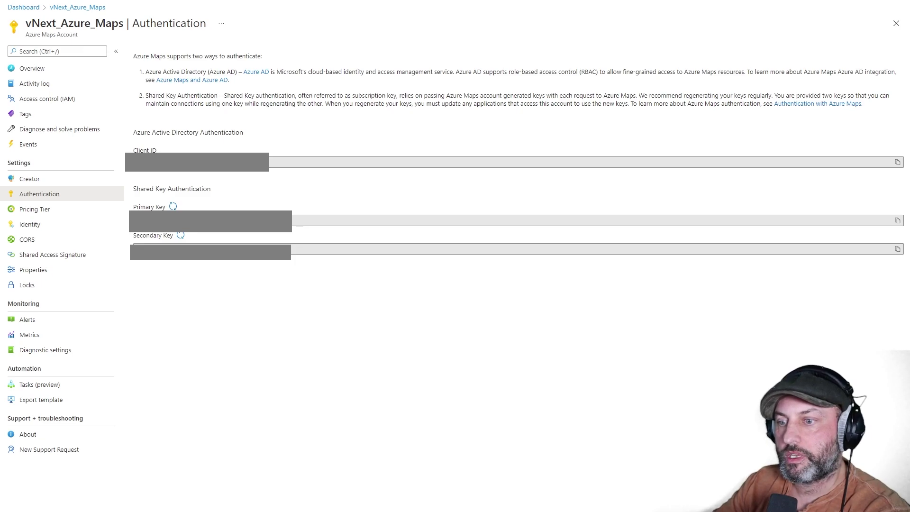
In the From Web dialog, edit the subscription-key and api-version/location URL parts.
{"action": "key", "text": "alt+Tab"}
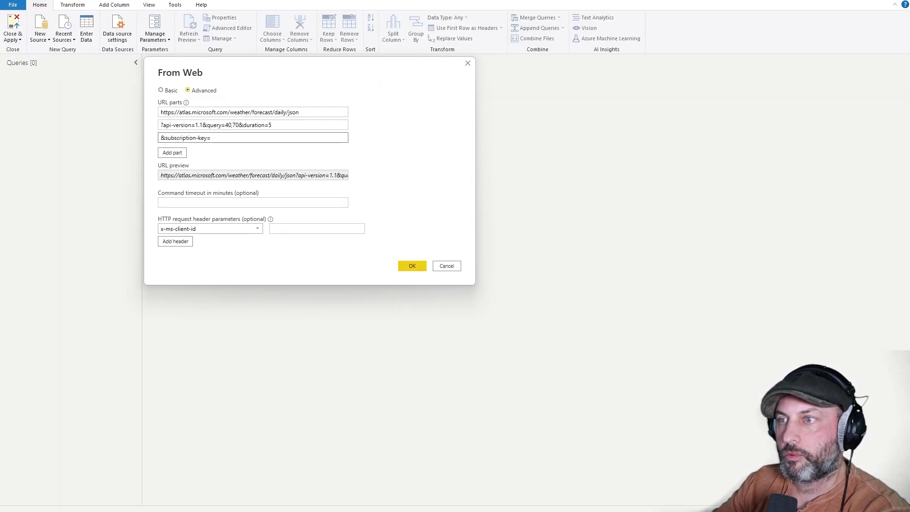
{"action": "left_click", "coordinate": [233, 138]}
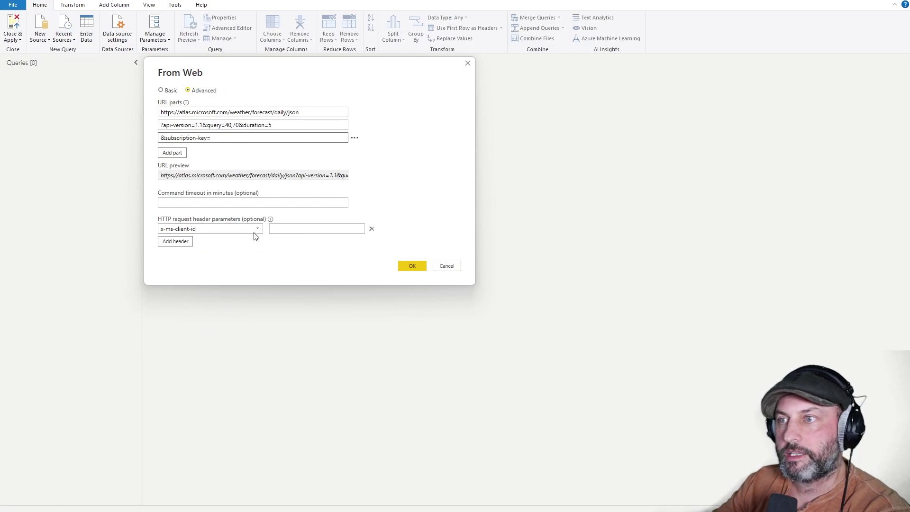
{"action": "left_click", "coordinate": [300, 228]}
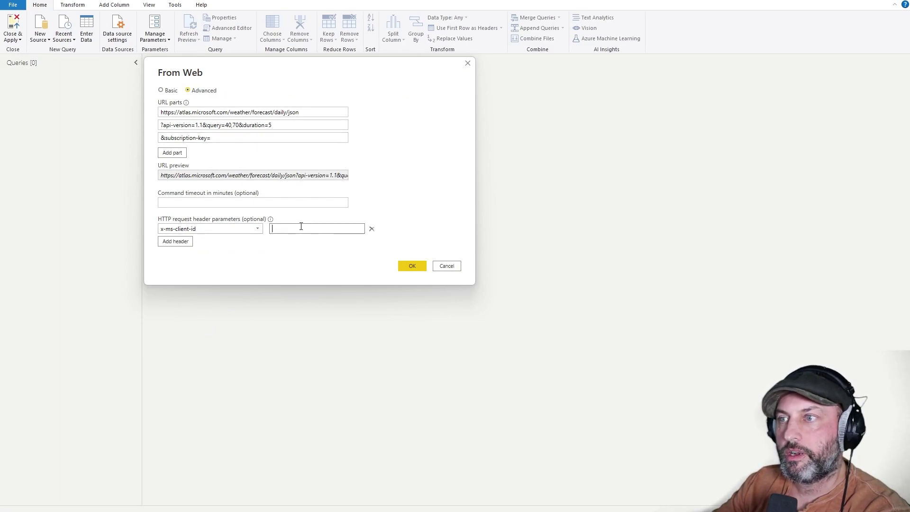
{"action": "left_click", "coordinate": [251, 138]}
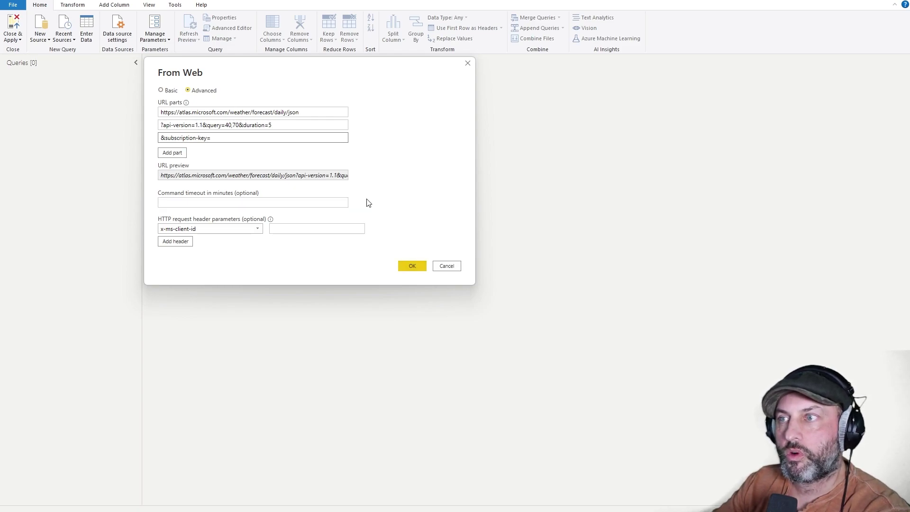
{"action": "left_click", "coordinate": [234, 126]}
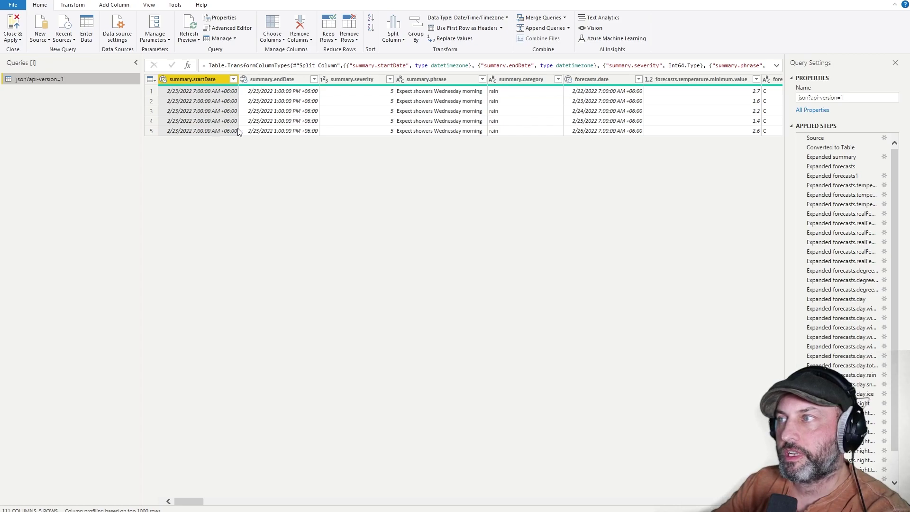
Scroll across the expanded forecast columns, then view the raw JSON Source step.
{"action": "left_click_drag", "start_coordinate": [194, 507], "coordinate": [216, 506]}
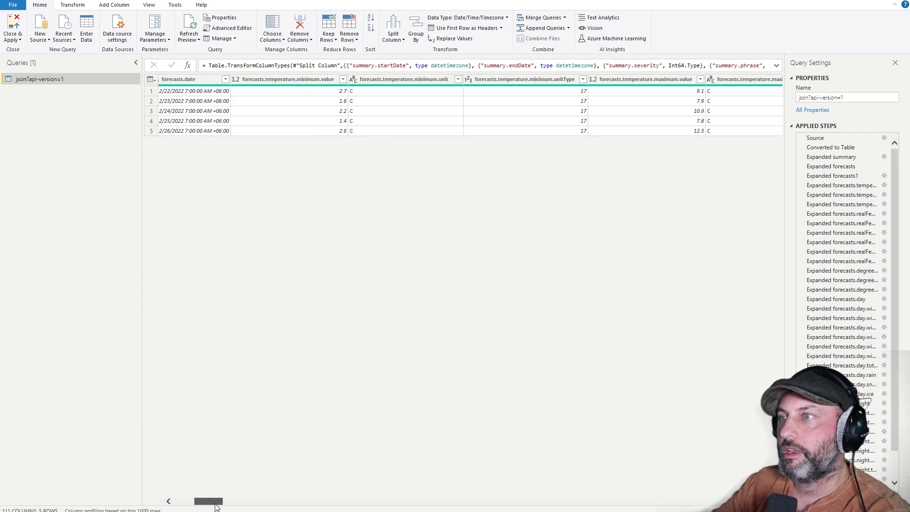
{"action": "left_click_drag", "start_coordinate": [216, 506], "coordinate": [432, 510]}
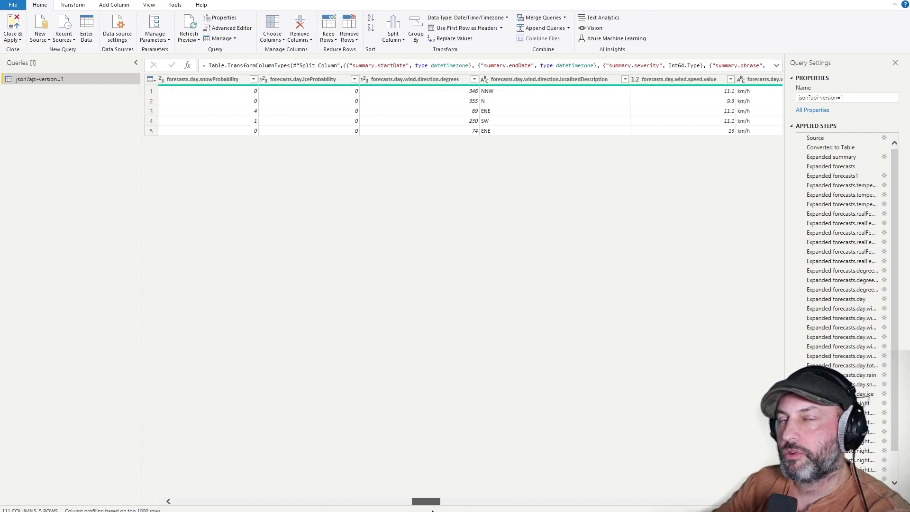
{"action": "left_click", "coordinate": [814, 137]}
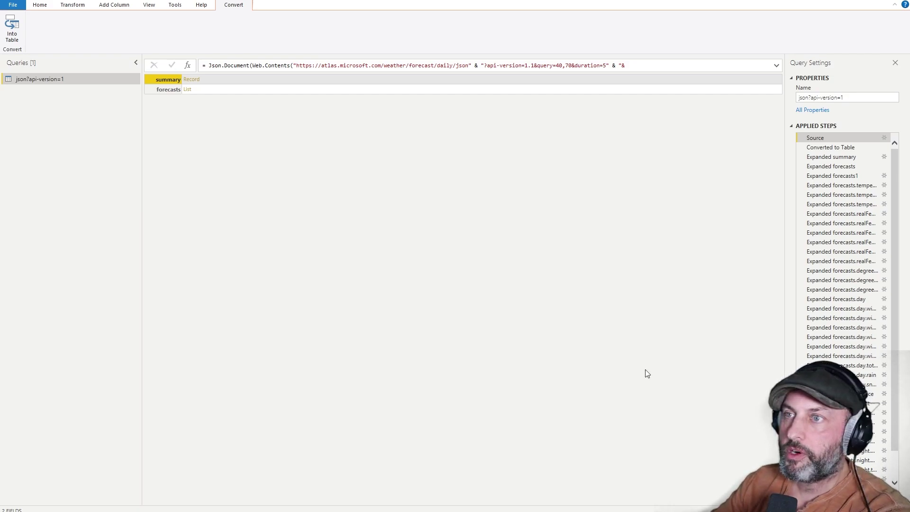
Rename the forecast query to WeatherForecastLookup.
{"action": "right_click", "coordinate": [73, 84]}
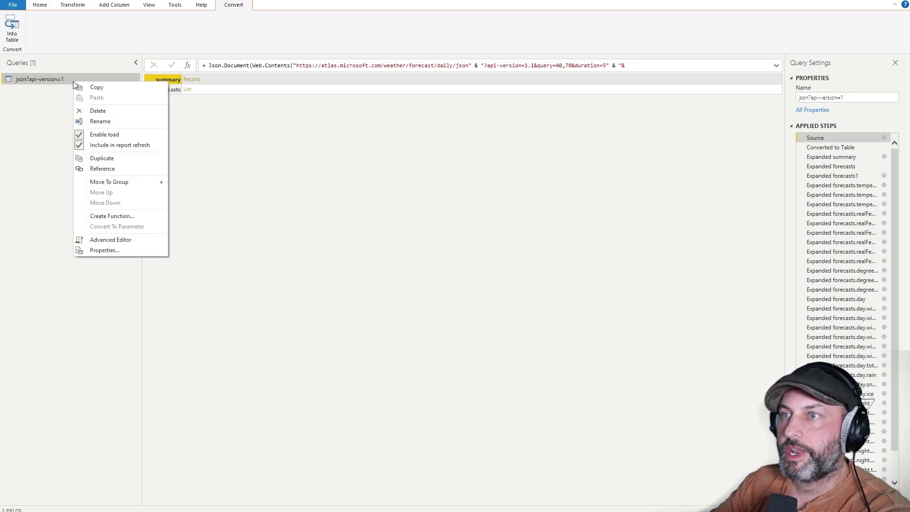
{"action": "left_click", "coordinate": [111, 119]}
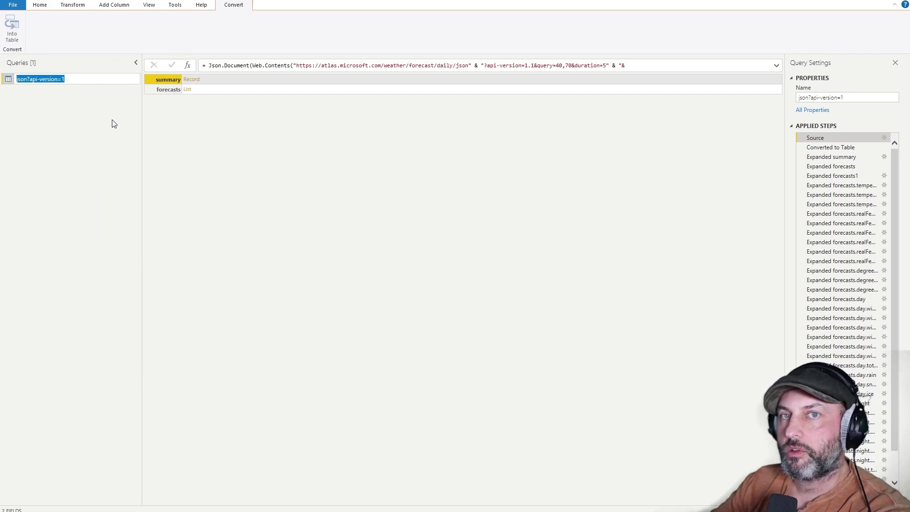
{"action": "type", "text": "WeatherForecastLookup"}
{"action": "key", "text": "Return"}
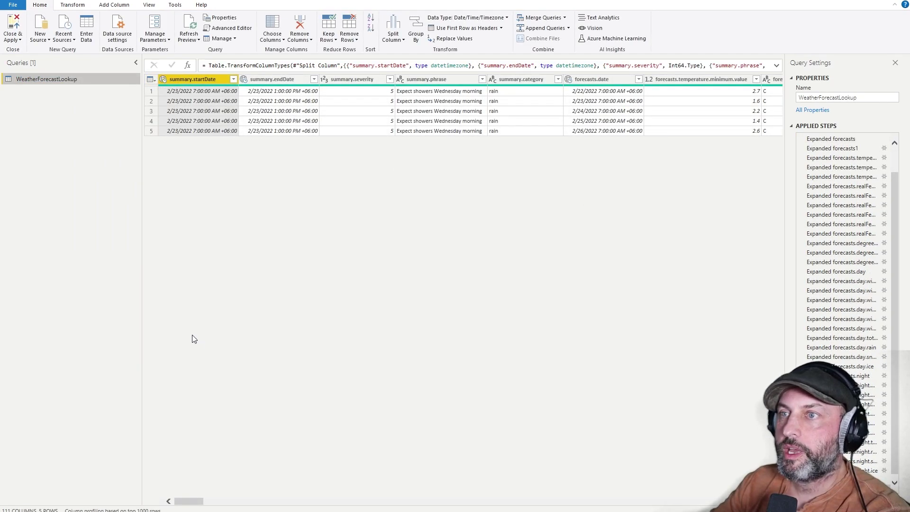
Create a Decimal Number parameter named Lat with value 40.
{"action": "right_click", "coordinate": [69, 123]}
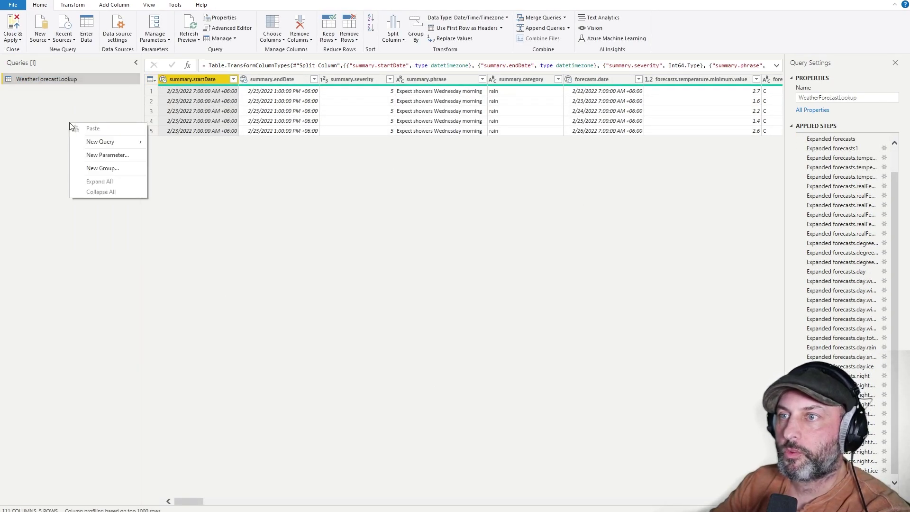
{"action": "left_click", "coordinate": [100, 159]}
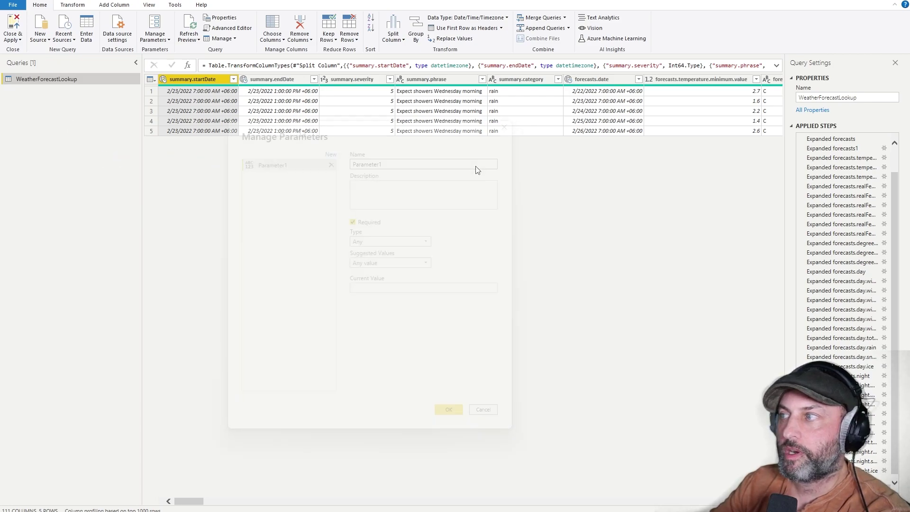
{"action": "double_click", "coordinate": [376, 162]}
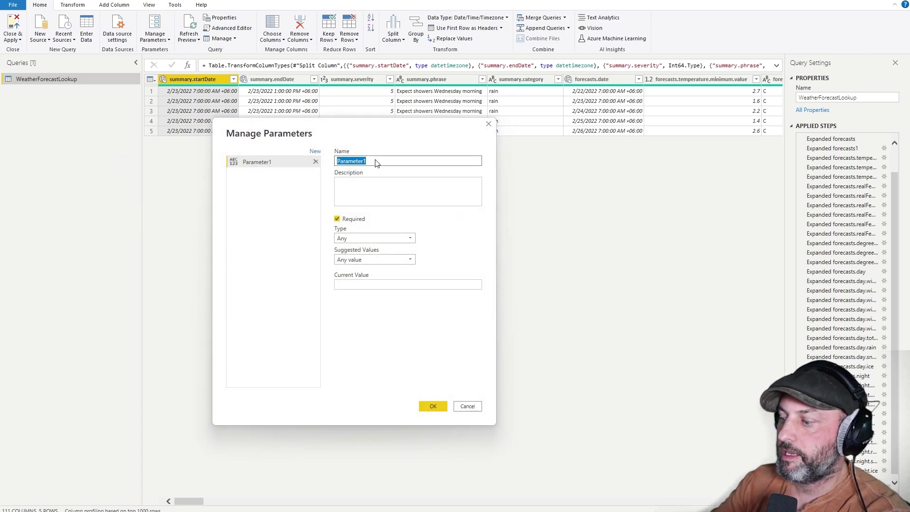
{"action": "type", "text": "Lat"}
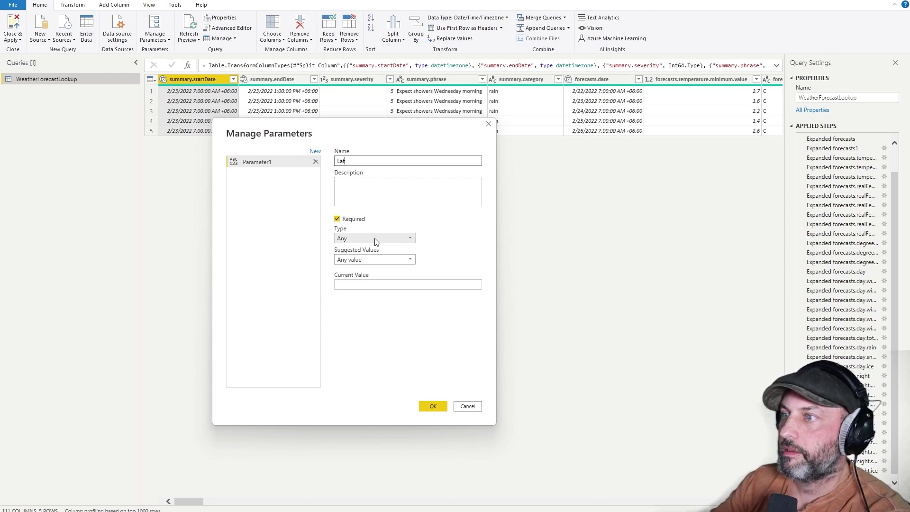
{"action": "left_click", "coordinate": [377, 238]}
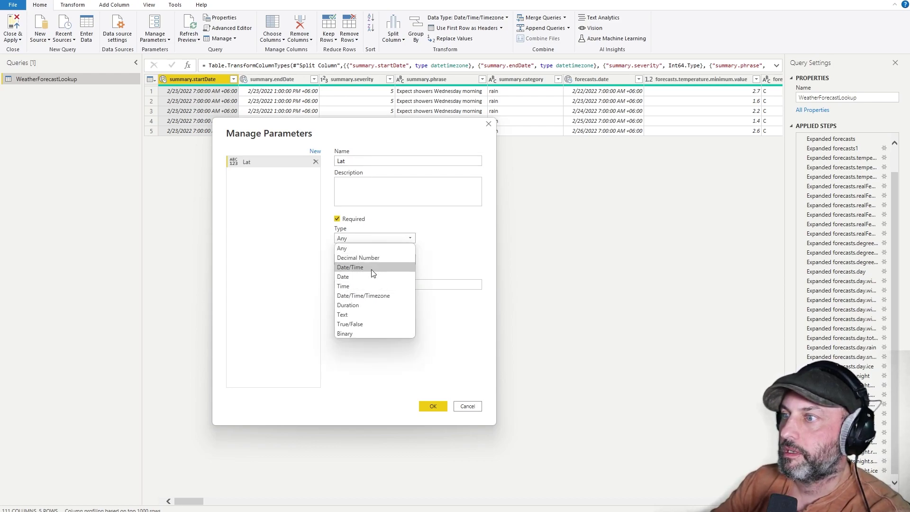
{"action": "left_click", "coordinate": [375, 260]}
{"action": "left_click", "coordinate": [368, 285]}
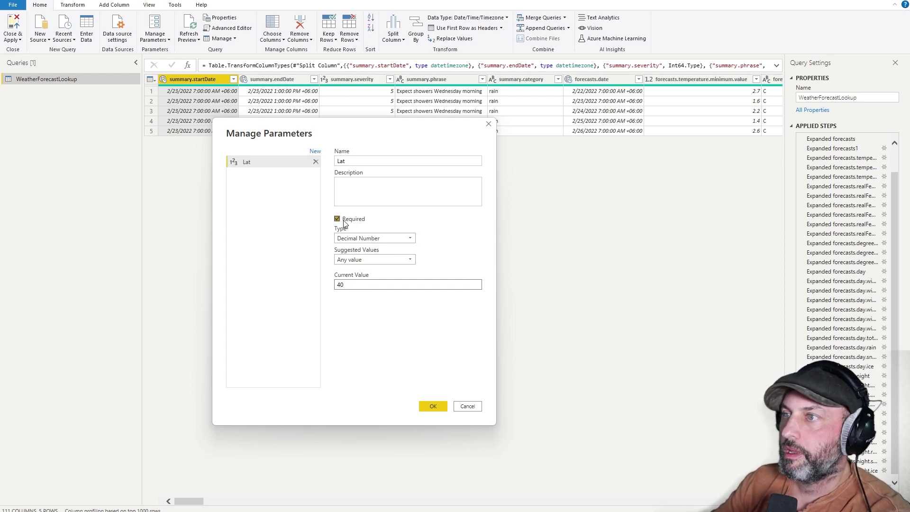
Add a second Decimal Number parameter, Long, with value 70, and save both.
{"action": "left_click", "coordinate": [315, 151]}
{"action": "left_click", "coordinate": [265, 180]}
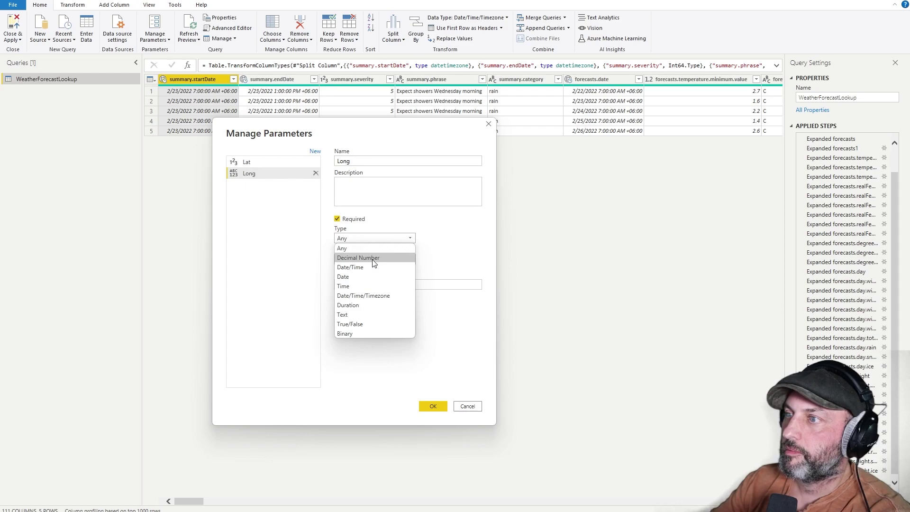
{"action": "left_click", "coordinate": [372, 264]}
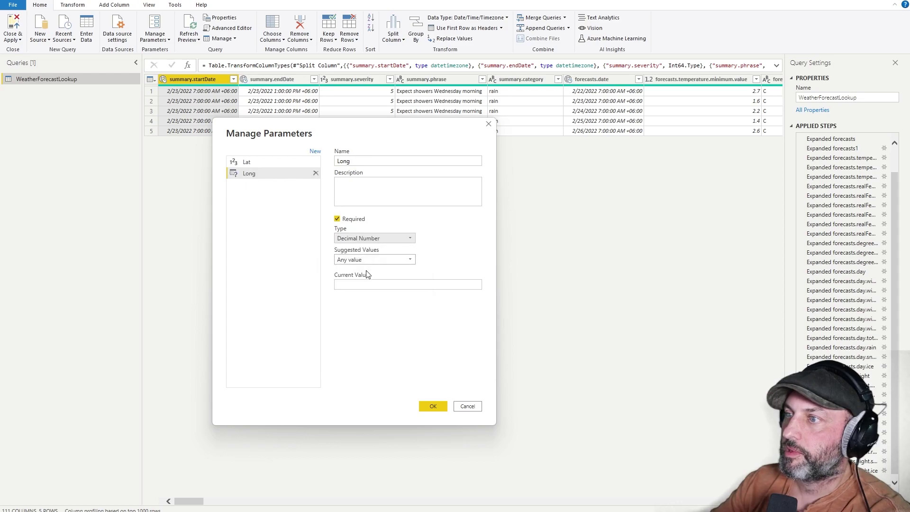
{"action": "left_click", "coordinate": [365, 284]}
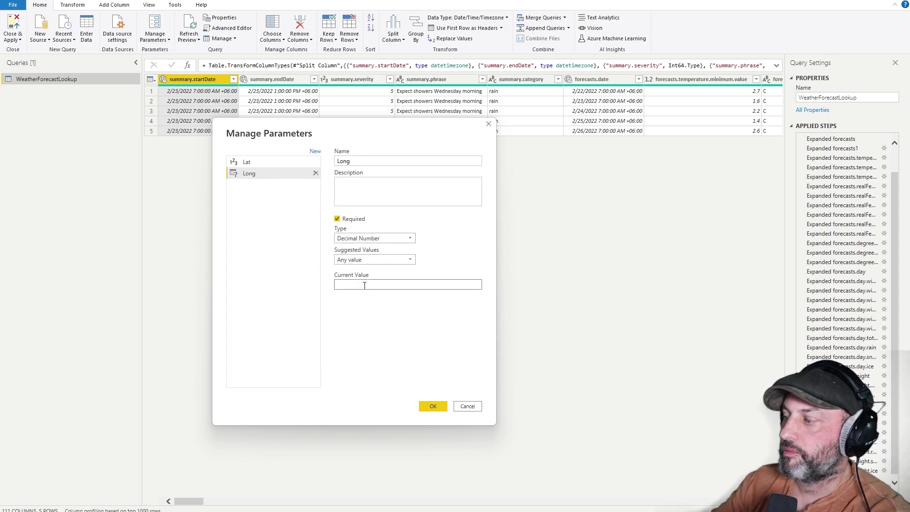
{"action": "type", "text": "70"}
{"action": "key", "text": "Return"}
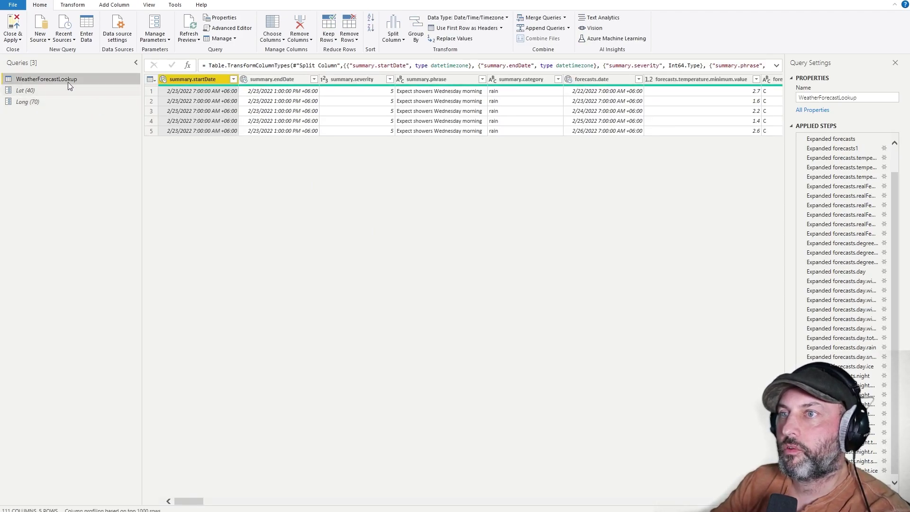
Edit the Source step URL so the query uses "&Lat&","&Long&" instead of 40,70.
{"action": "scroll", "coordinate": [834, 157], "scroll_direction": "up", "scroll_amount": 2}
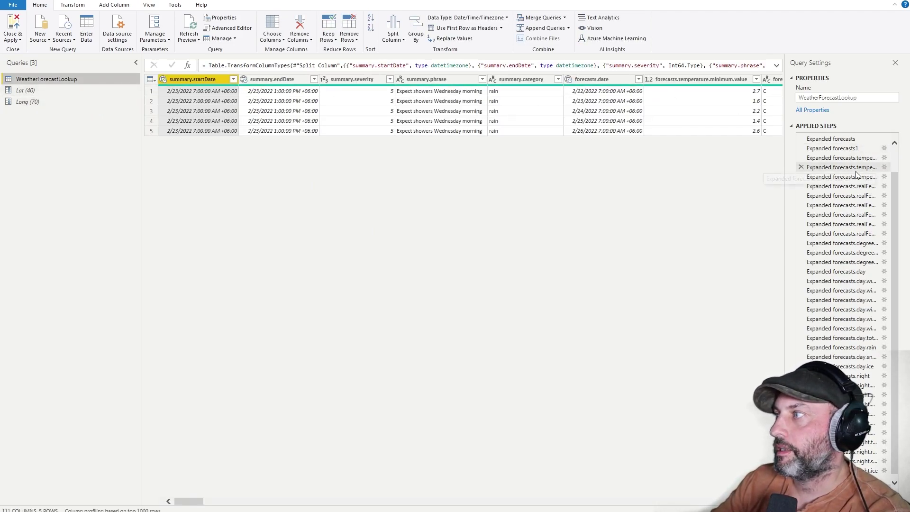
{"action": "left_click", "coordinate": [835, 140]}
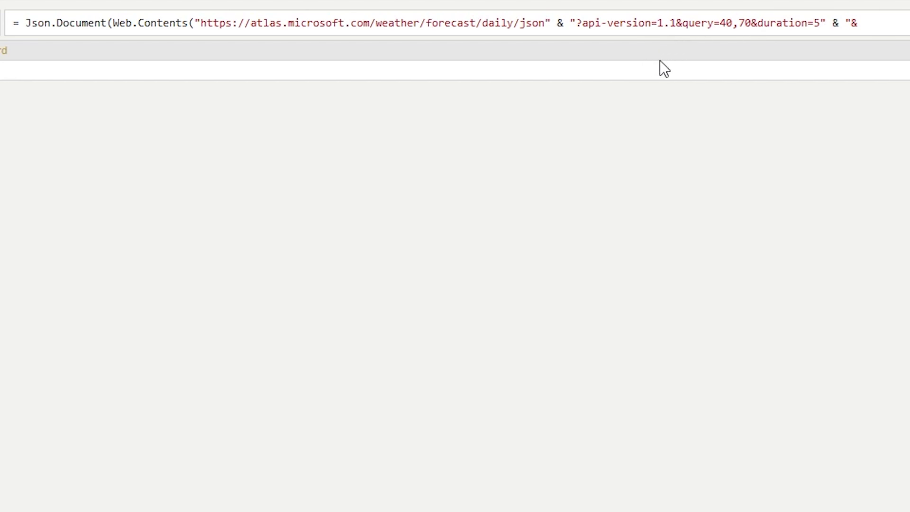
{"action": "left_click_drag", "start_coordinate": [732, 23], "coordinate": [720, 23]}
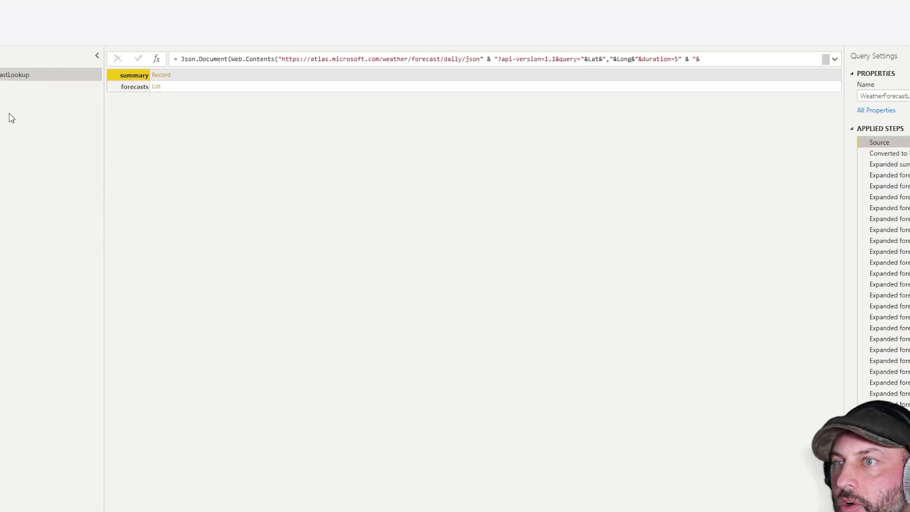
{"action": "left_click", "coordinate": [36, 89]}
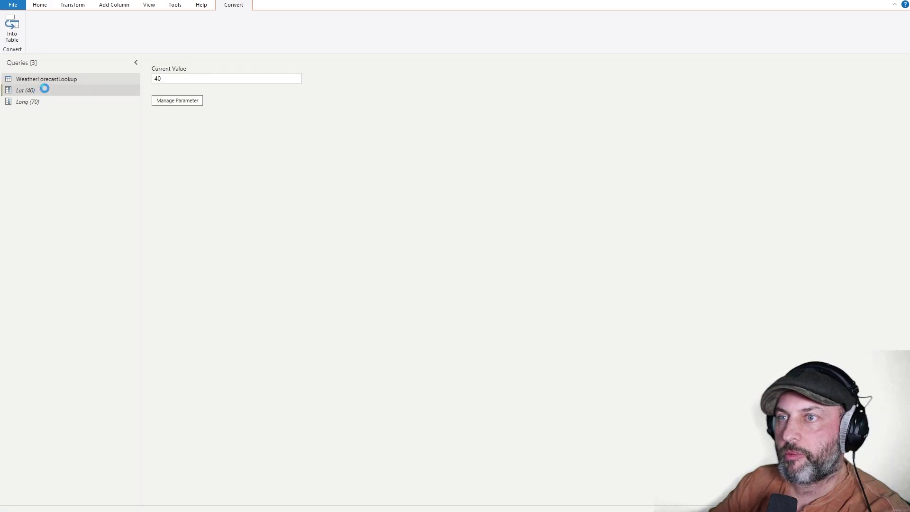
{"action": "right_click", "coordinate": [52, 90]}
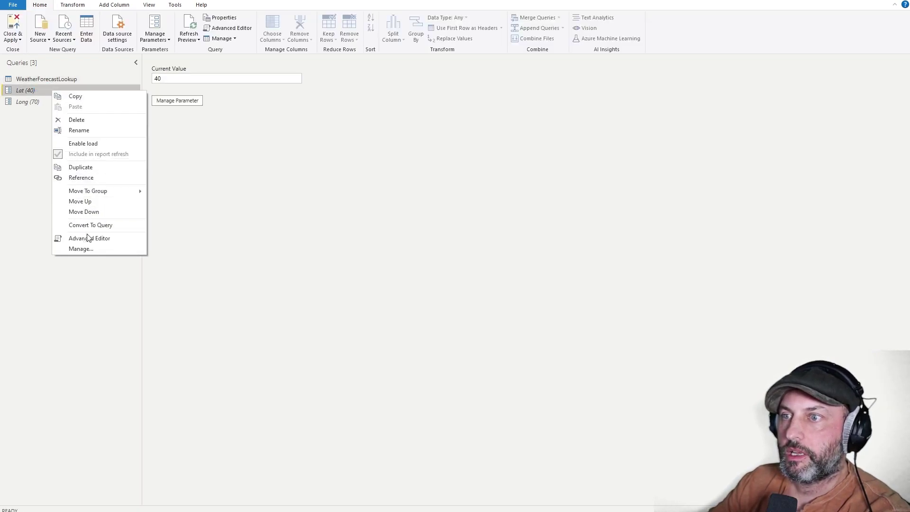
{"action": "left_click", "coordinate": [93, 250]}
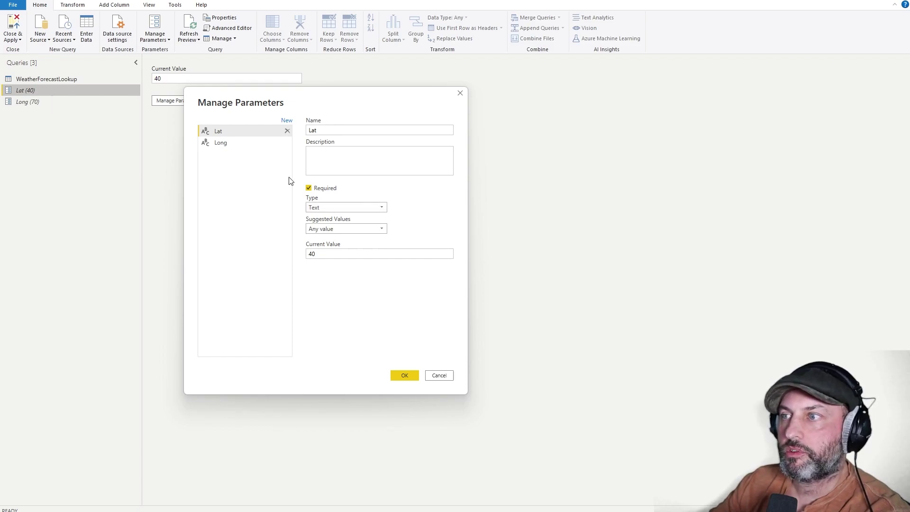
{"action": "left_click", "coordinate": [439, 375]}
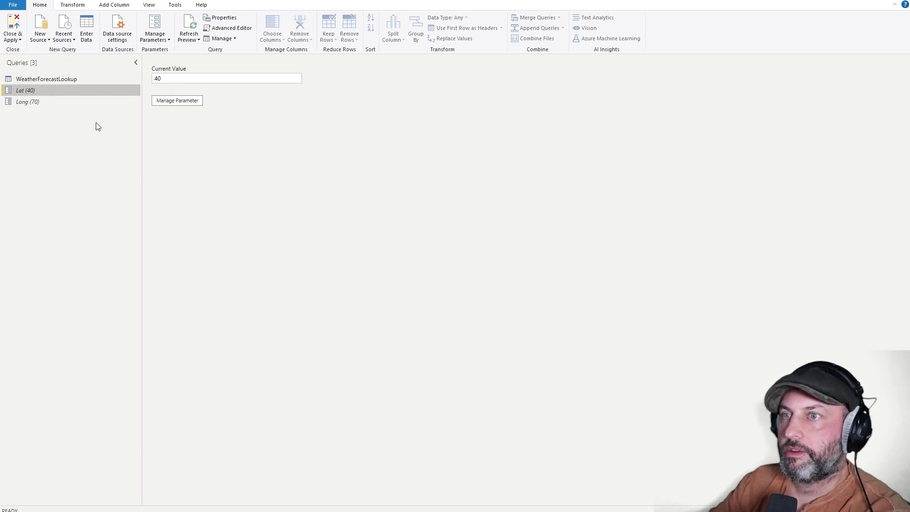
{"action": "left_click", "coordinate": [73, 79]}
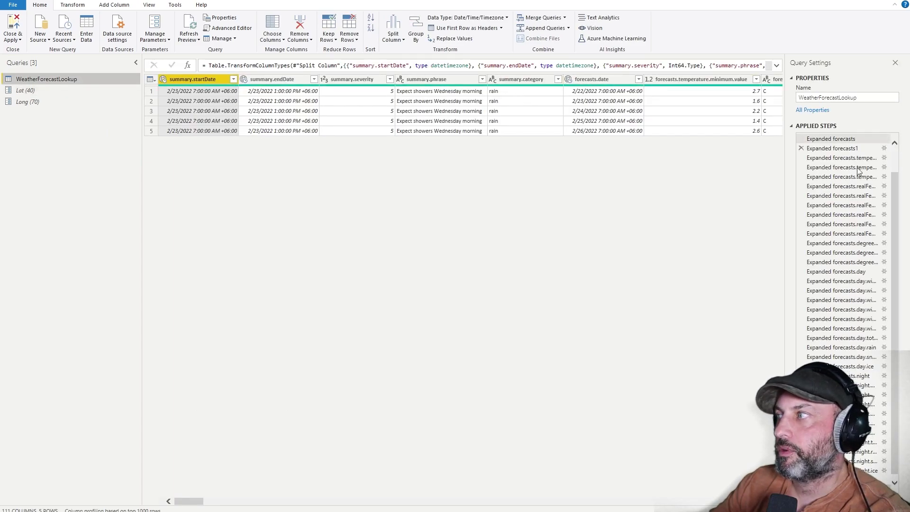
{"action": "scroll", "coordinate": [834, 137], "scroll_direction": "up", "scroll_amount": 2}
{"action": "left_click", "coordinate": [834, 137]}
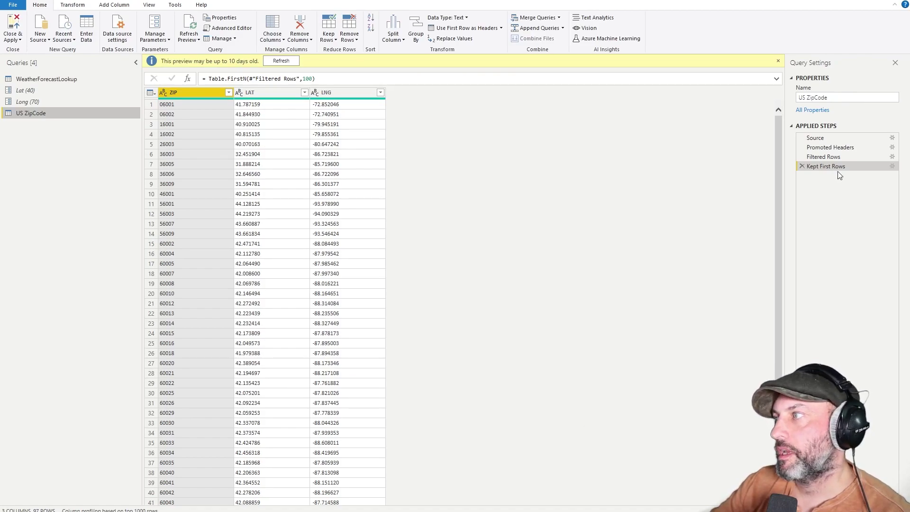
Step through the US ZipCode applied steps to the Kept First Rows result of 100 rows.
{"action": "left_click", "coordinate": [829, 141]}
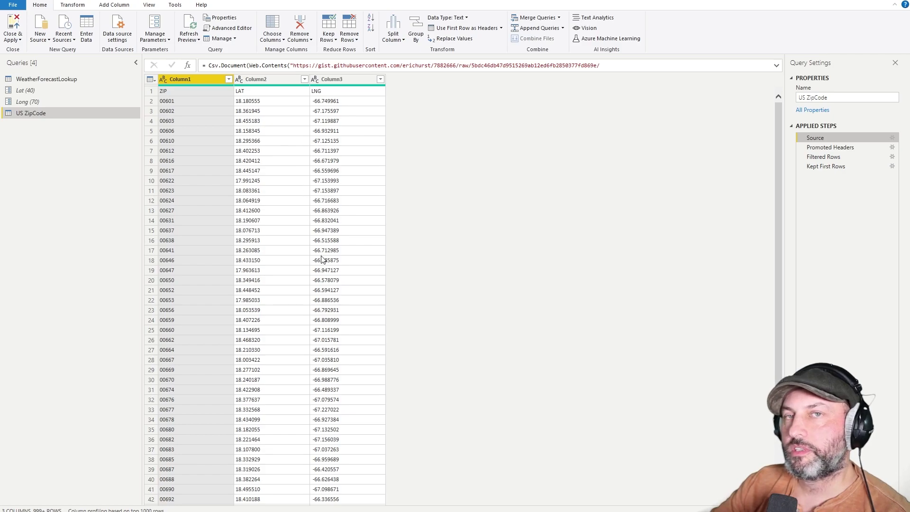
{"action": "left_click", "coordinate": [853, 150]}
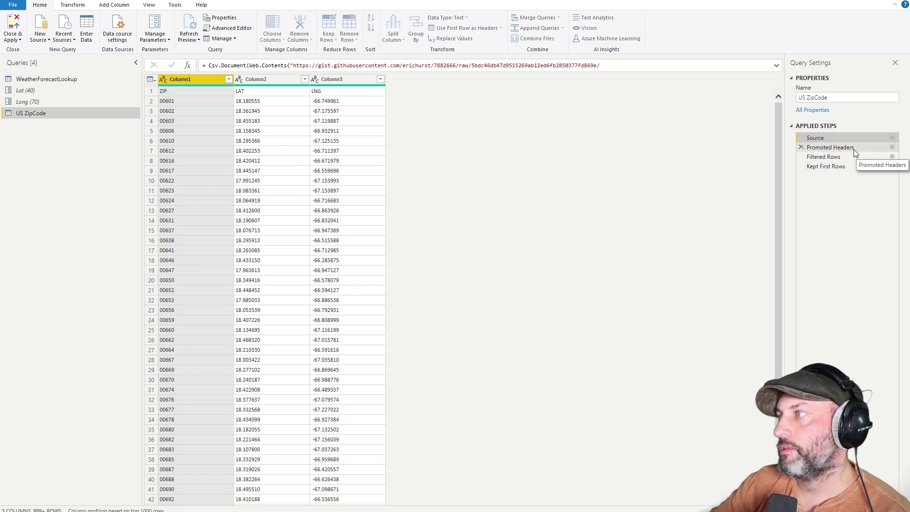
{"action": "left_click", "coordinate": [850, 157]}
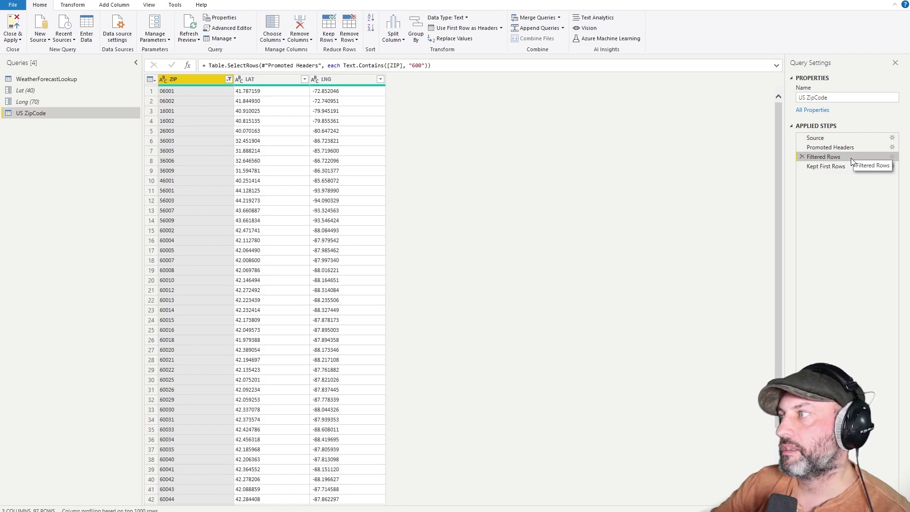
{"action": "left_click", "coordinate": [846, 164]}
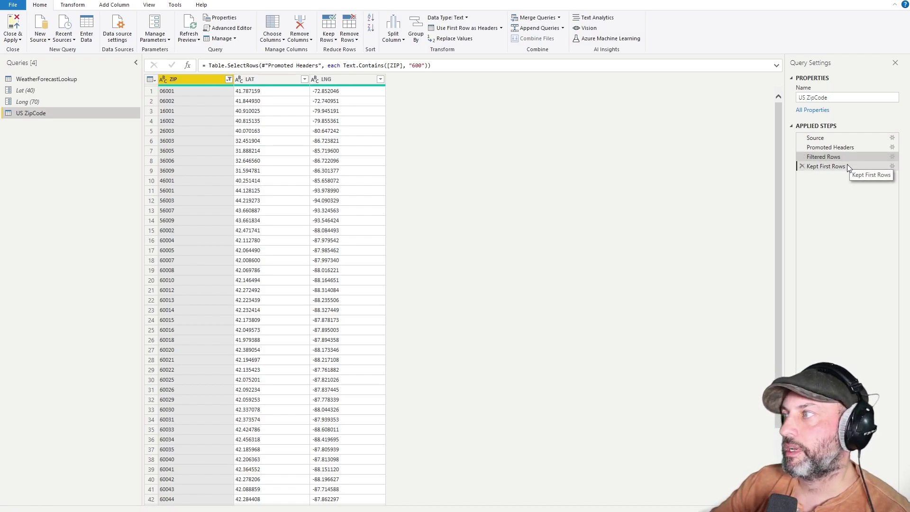
{"action": "left_click", "coordinate": [846, 164]}
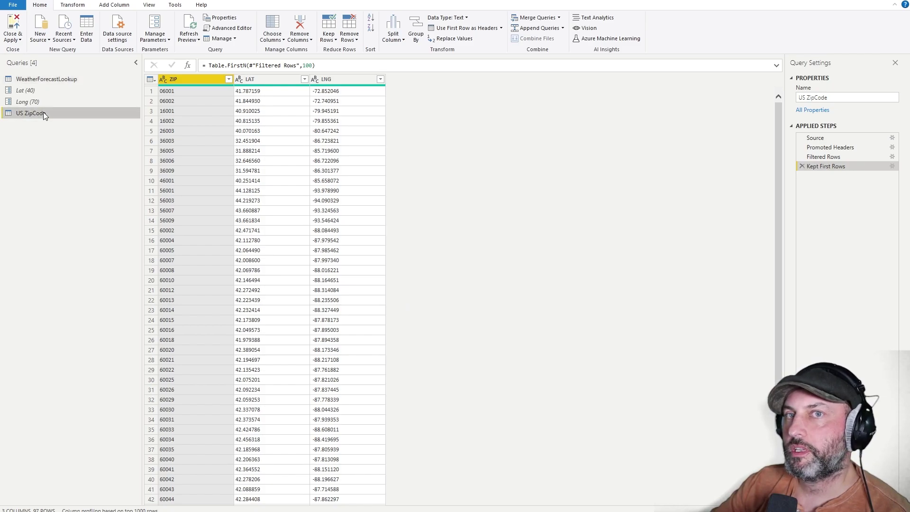
Display the WeatherForecastLookup query with its 5 daily forecast rows.
{"action": "left_click", "coordinate": [57, 79]}
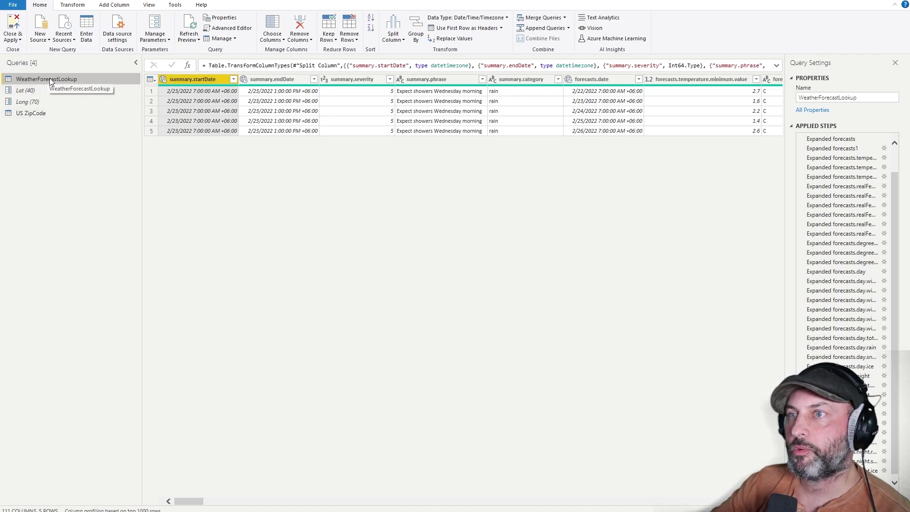
{"action": "left_click", "coordinate": [44, 114]}
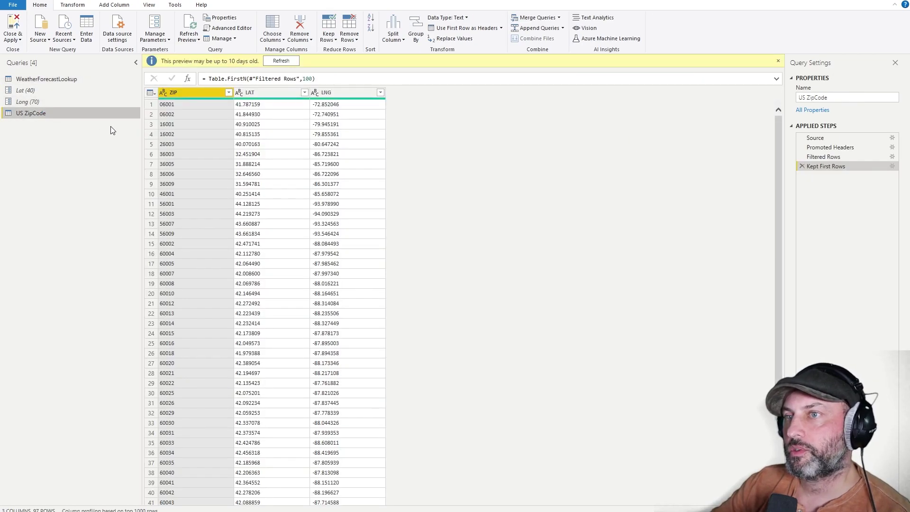
{"action": "left_click", "coordinate": [75, 79]}
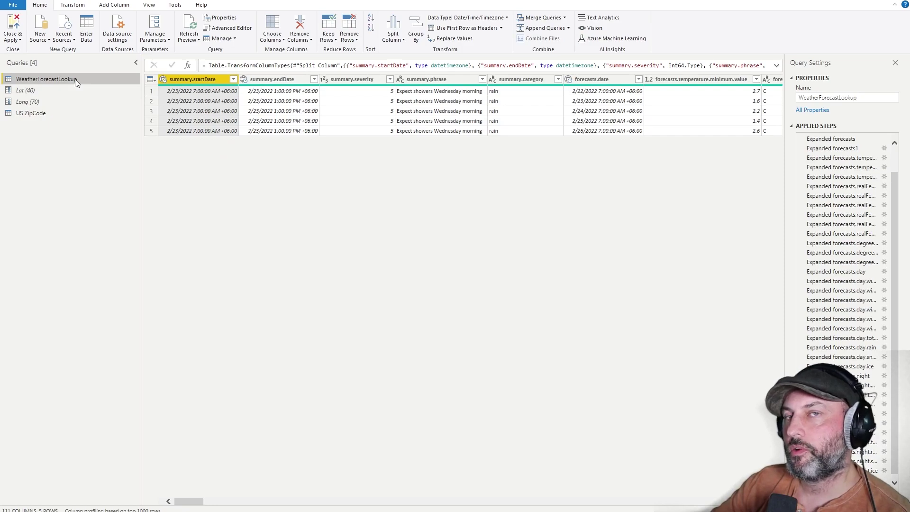
Create function fnLookupForecast (Lat, Long) from WeatherForecastLookup, then return to US ZipCode.
{"action": "right_click", "coordinate": [75, 79]}
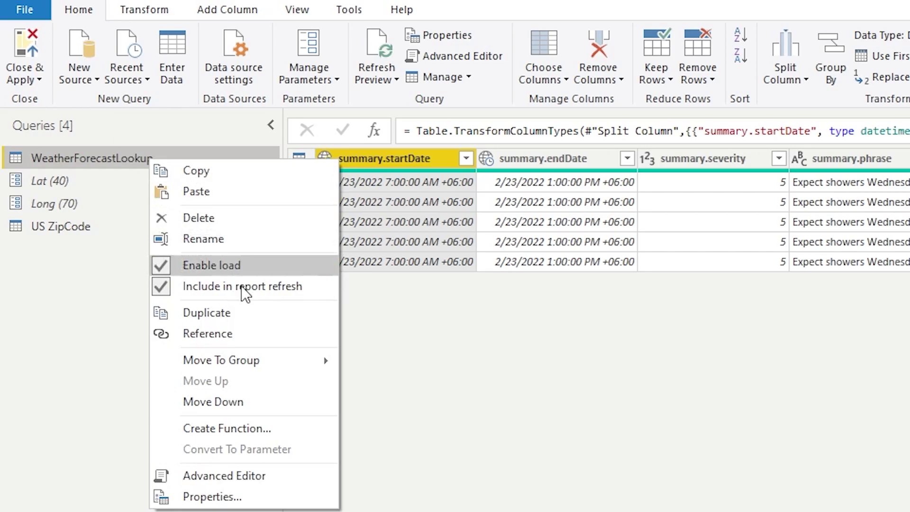
{"action": "left_click", "coordinate": [258, 426]}
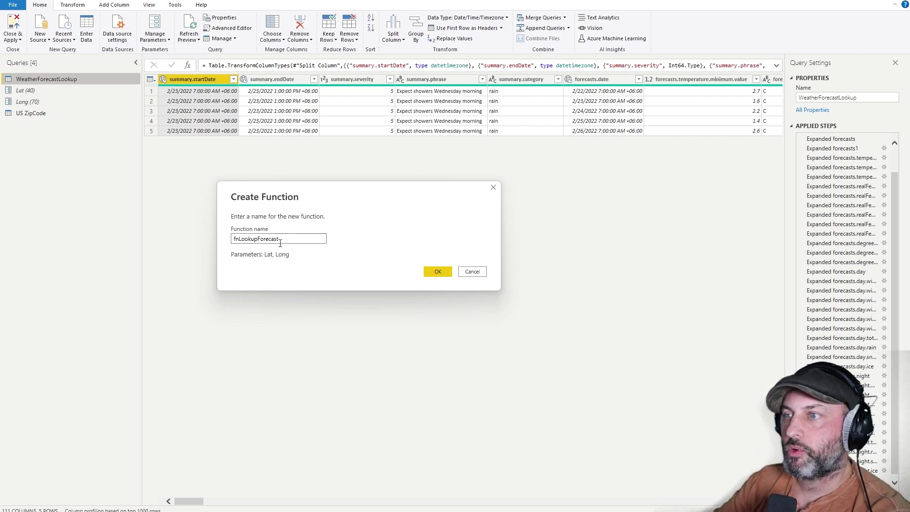
{"action": "left_click", "coordinate": [436, 272]}
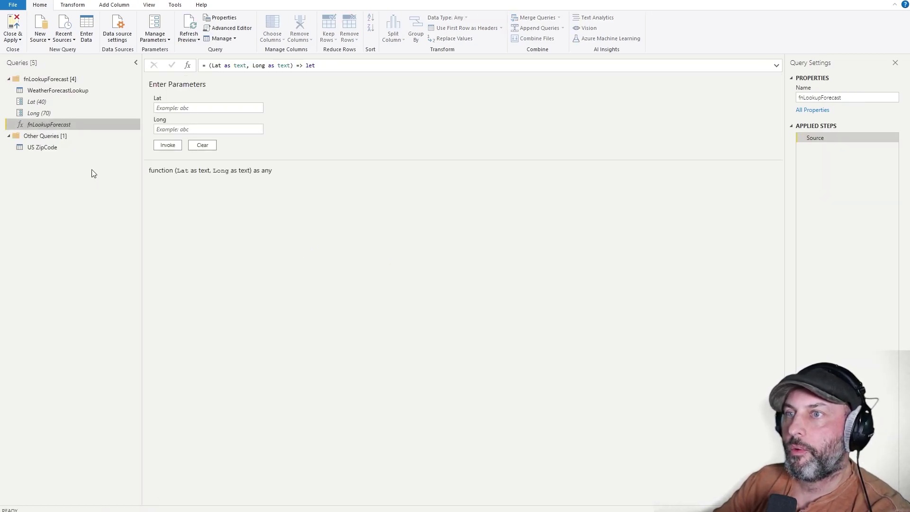
{"action": "left_click", "coordinate": [53, 147]}
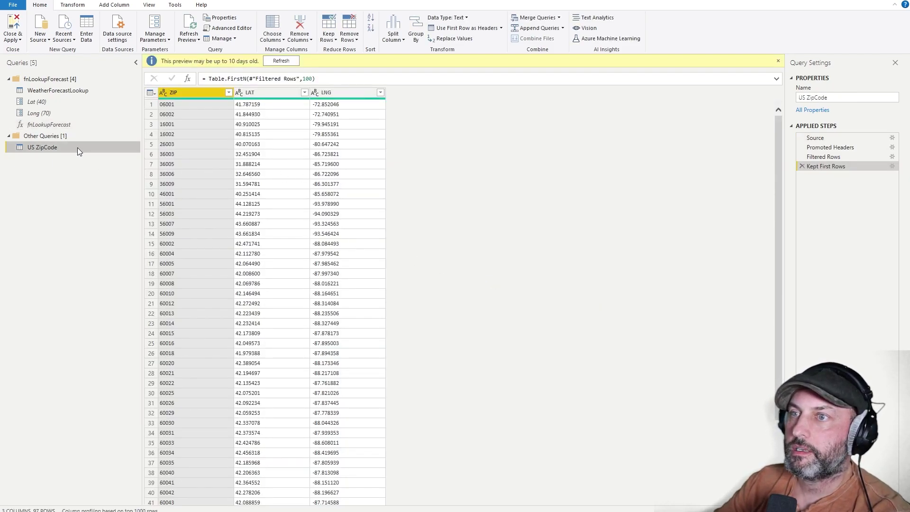
Start an Invoke Custom Function column named forecast that calls fnLookupForecast.
{"action": "left_click", "coordinate": [116, 6]}
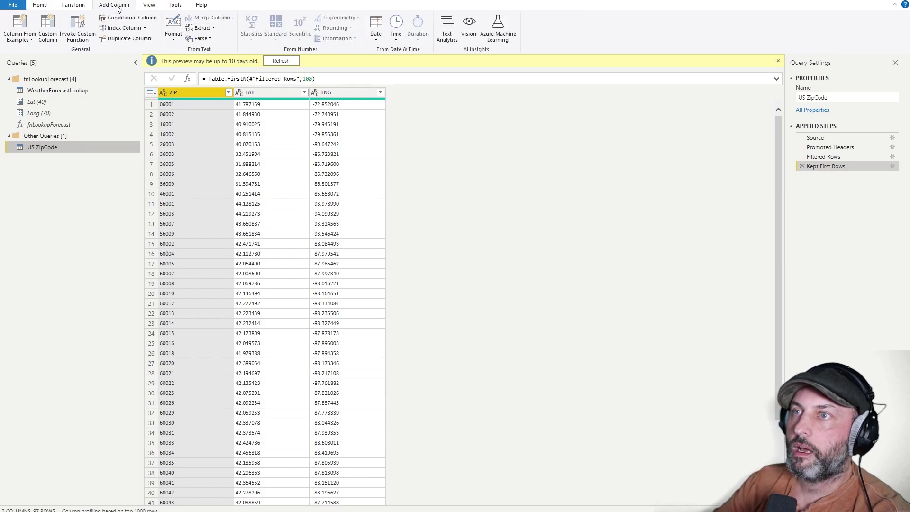
{"action": "left_click", "coordinate": [78, 29]}
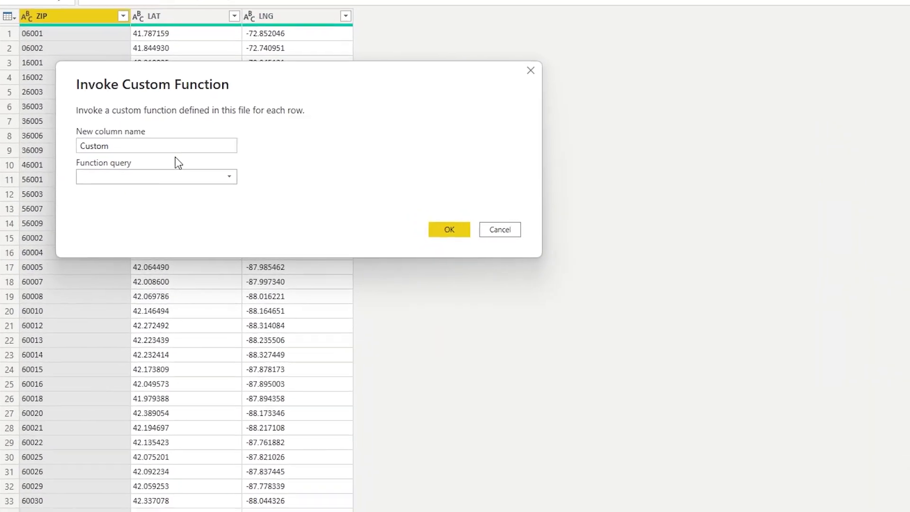
{"action": "double_click", "coordinate": [167, 146]}
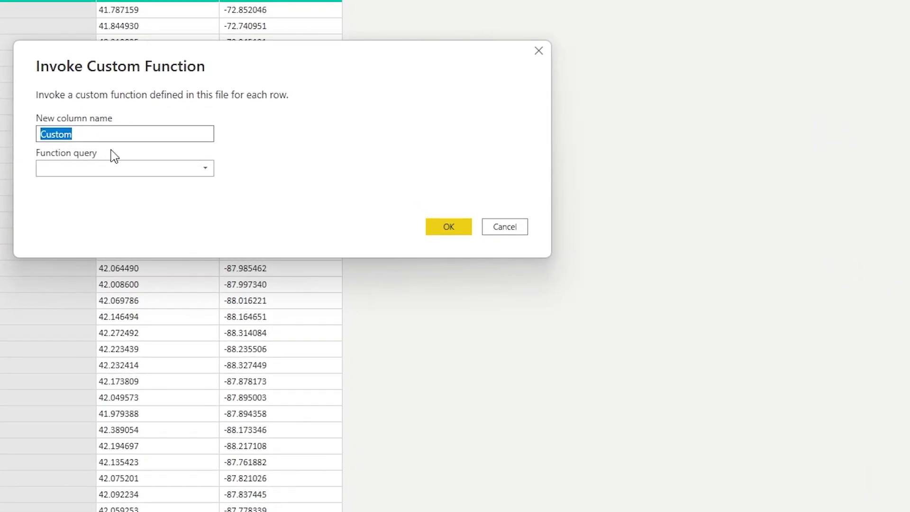
{"action": "type", "text": "forecast"}
{"action": "left_click", "coordinate": [125, 171]}
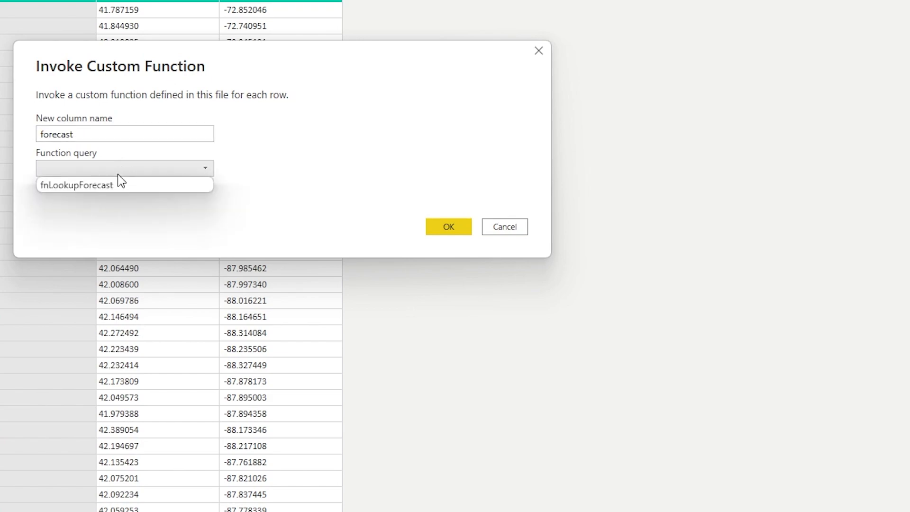
{"action": "left_click", "coordinate": [103, 185]}
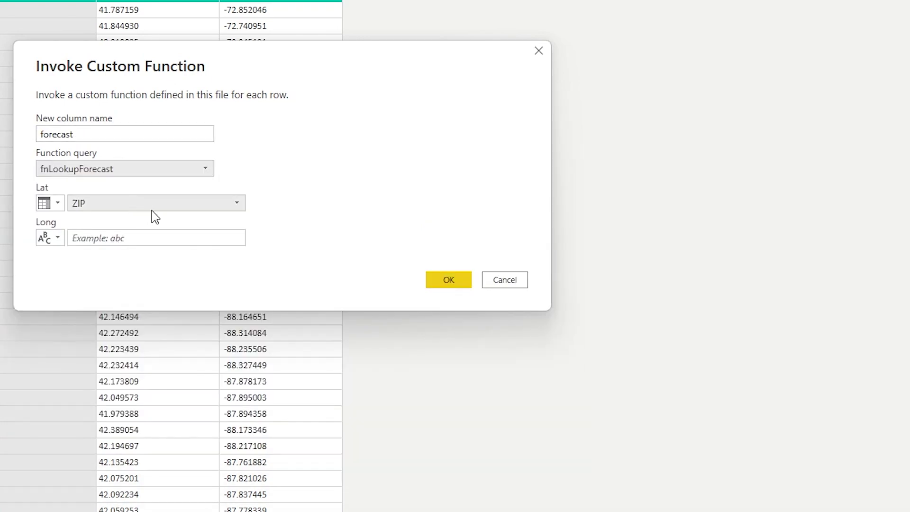
Map the Lat parameter to the LAT column and Long to the LNG column, and confirm.
{"action": "left_click", "coordinate": [117, 207]}
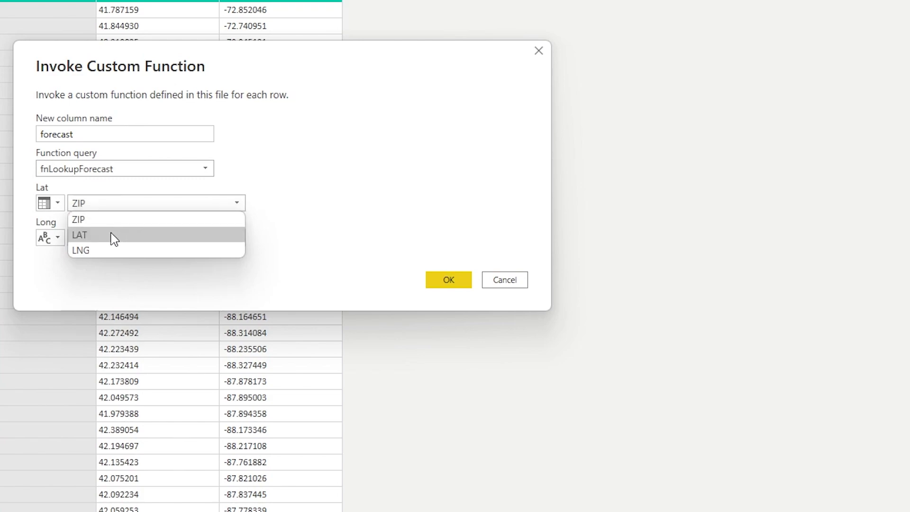
{"action": "left_click", "coordinate": [112, 234]}
{"action": "left_click", "coordinate": [57, 238]}
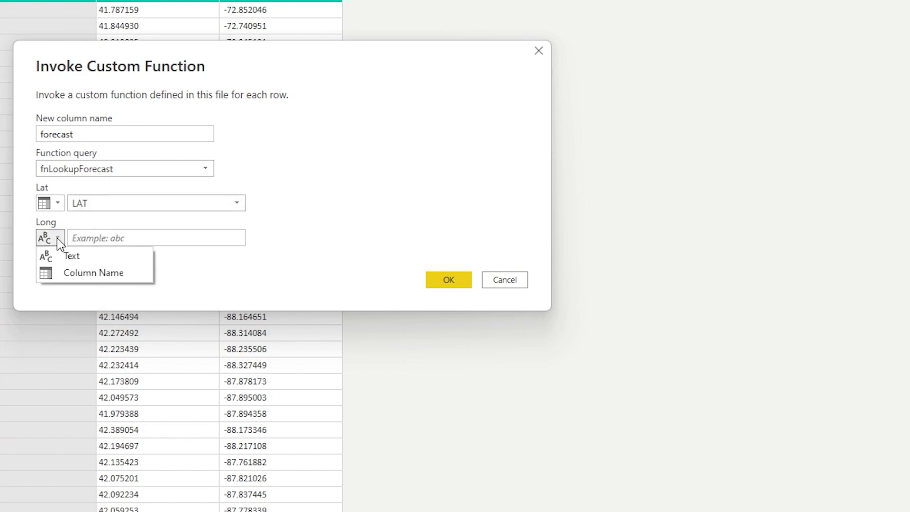
{"action": "left_click", "coordinate": [93, 274]}
{"action": "left_click", "coordinate": [237, 240]}
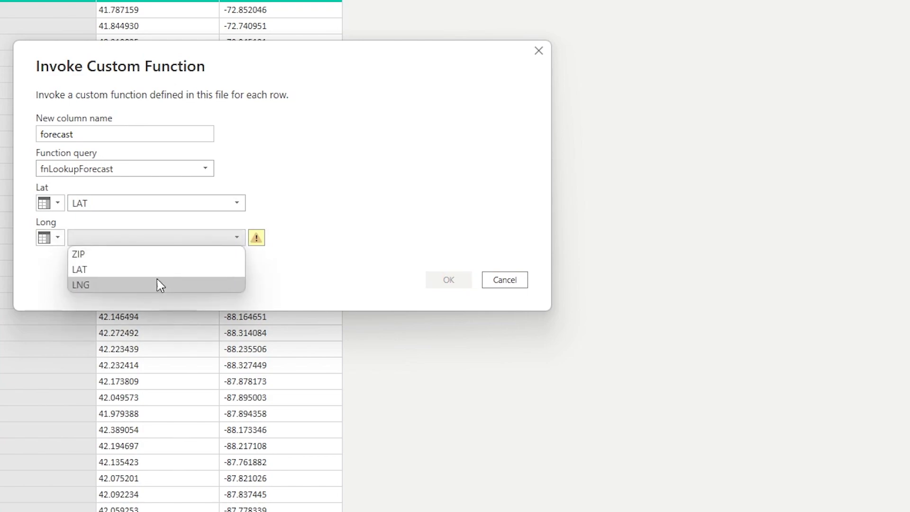
{"action": "left_click", "coordinate": [156, 284]}
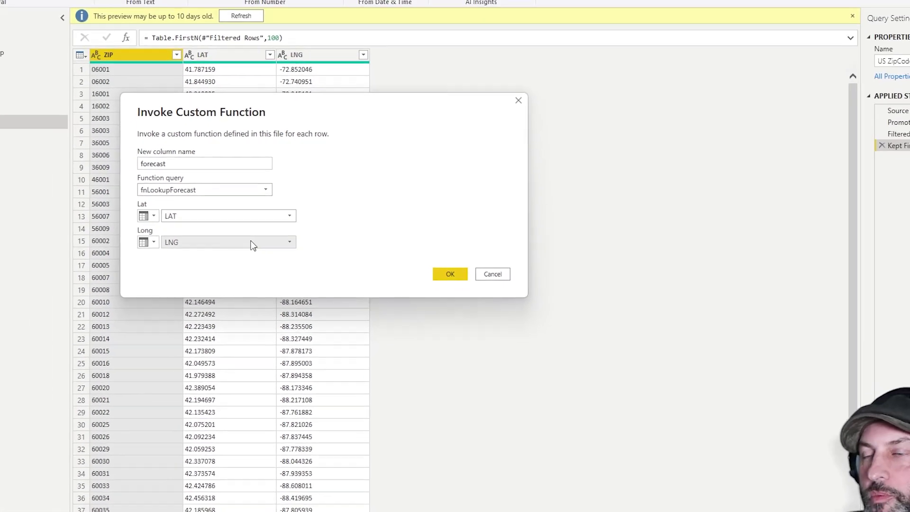
{"action": "left_click", "coordinate": [446, 280]}
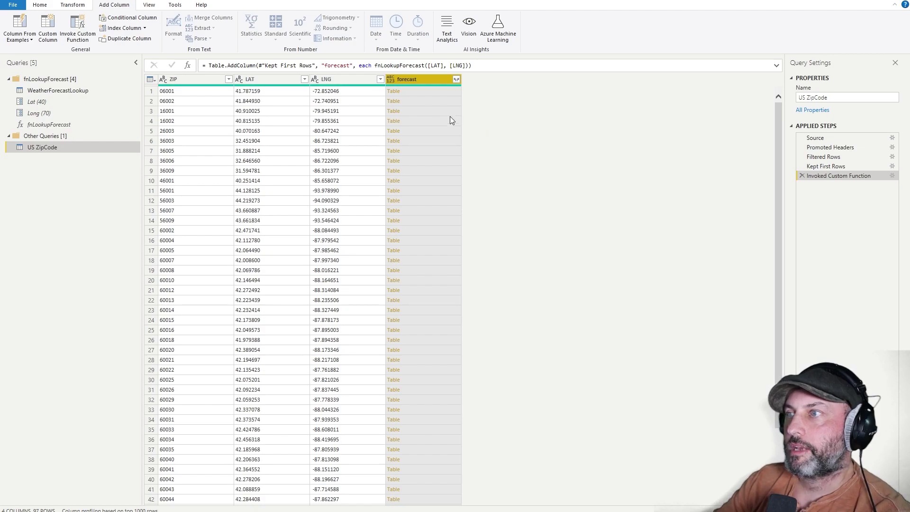
Expand the forecast column into its fields without the original column name prefix.
{"action": "left_click", "coordinate": [456, 79]}
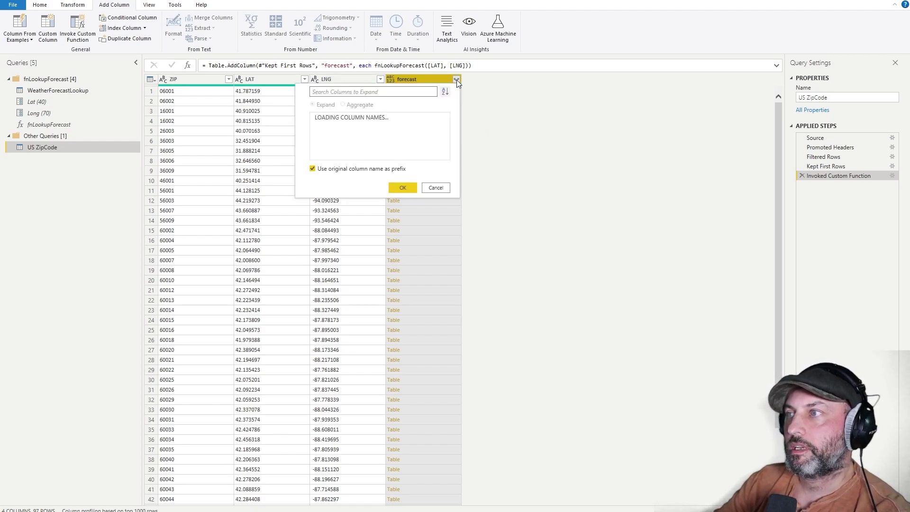
{"action": "left_click", "coordinate": [313, 288]}
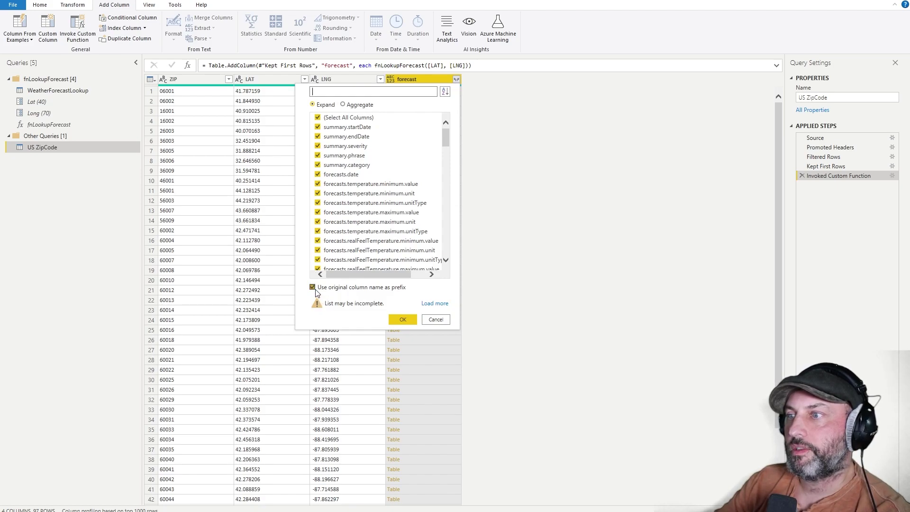
{"action": "left_click", "coordinate": [403, 320]}
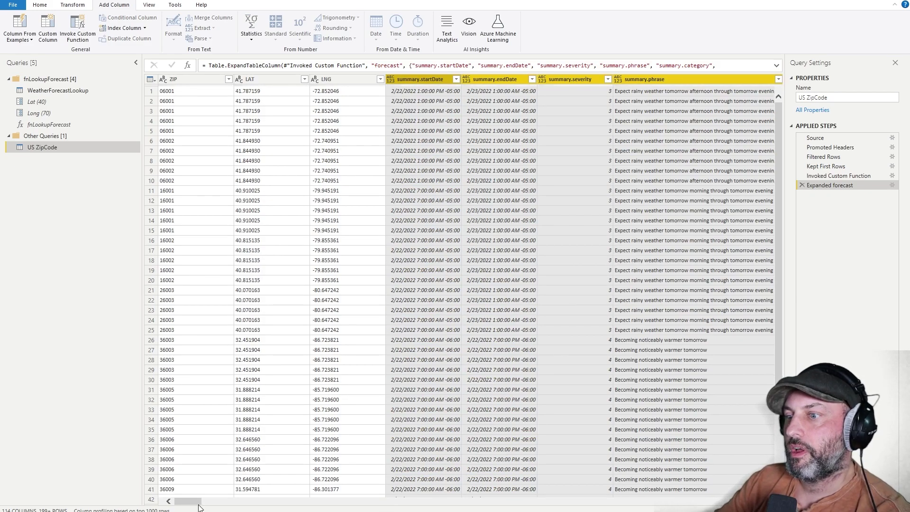
{"action": "mouse_move", "coordinate": [199, 503]}
{"action": "left_mouse_down"}
{"action": "mouse_move", "coordinate": [287, 503]}
{"action": "mouse_move", "coordinate": [190, 503]}
{"action": "left_mouse_up"}
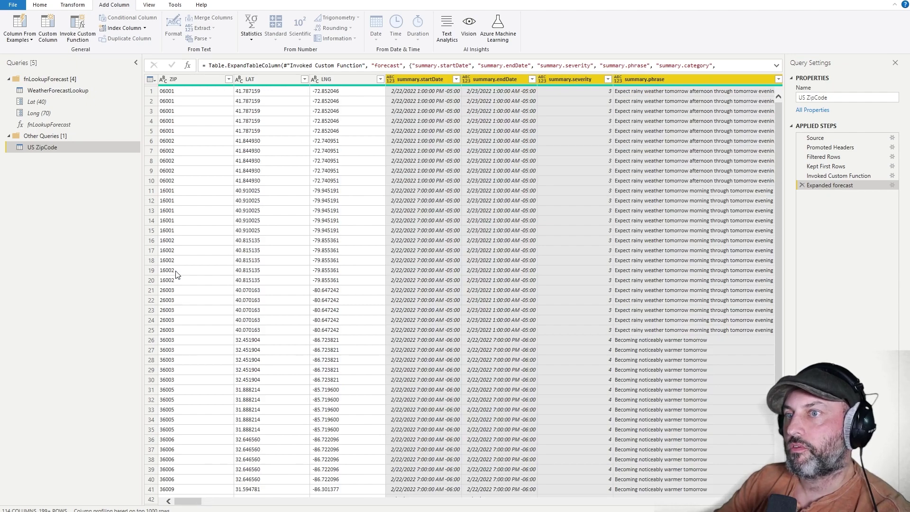
Close & Apply the queries and browse the loaded 485-row US ZipCode table.
{"action": "left_click", "coordinate": [42, 5]}
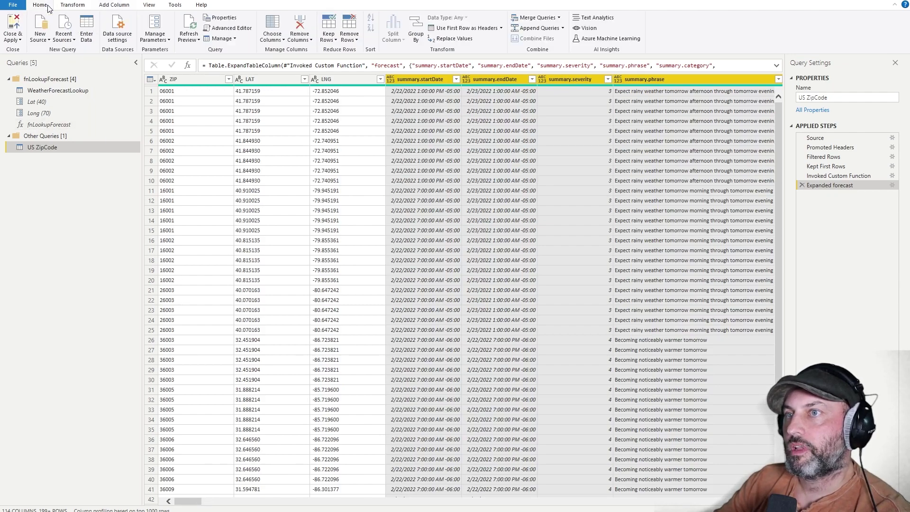
{"action": "left_click", "coordinate": [17, 24]}
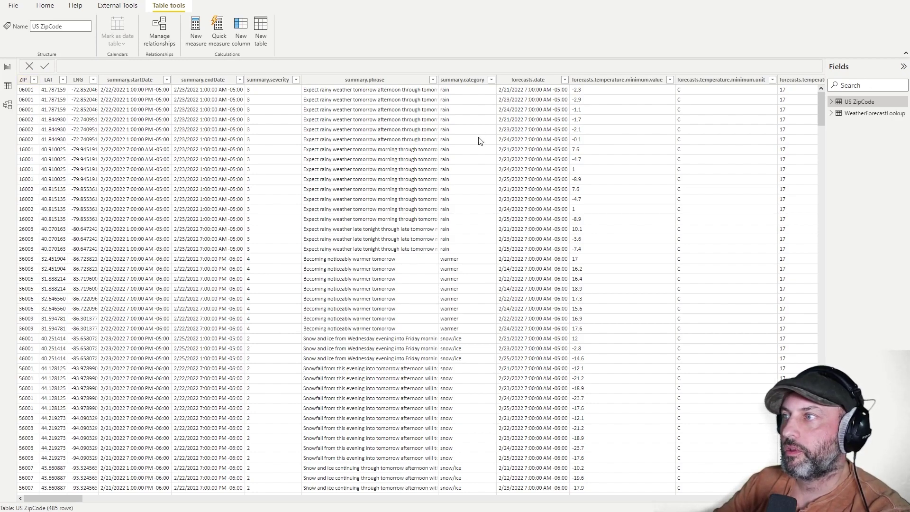
{"action": "left_click_drag", "start_coordinate": [57, 499], "coordinate": [273, 499]}
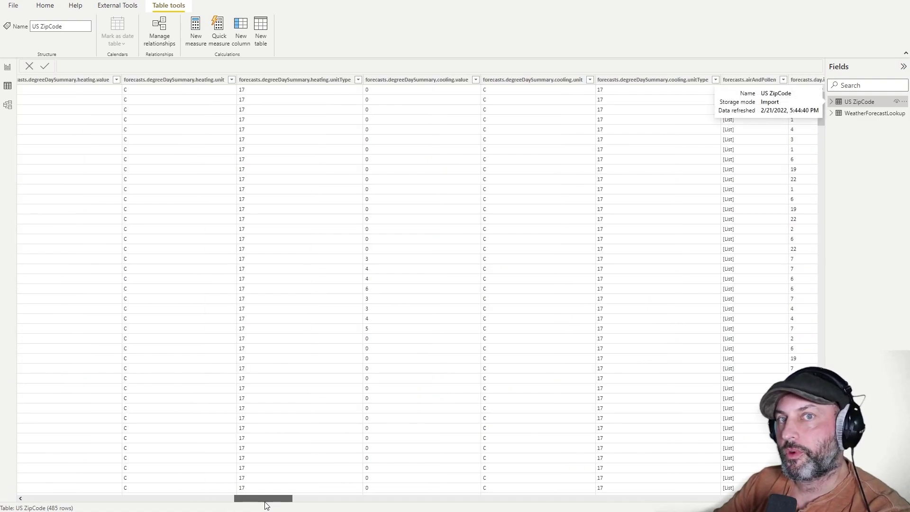